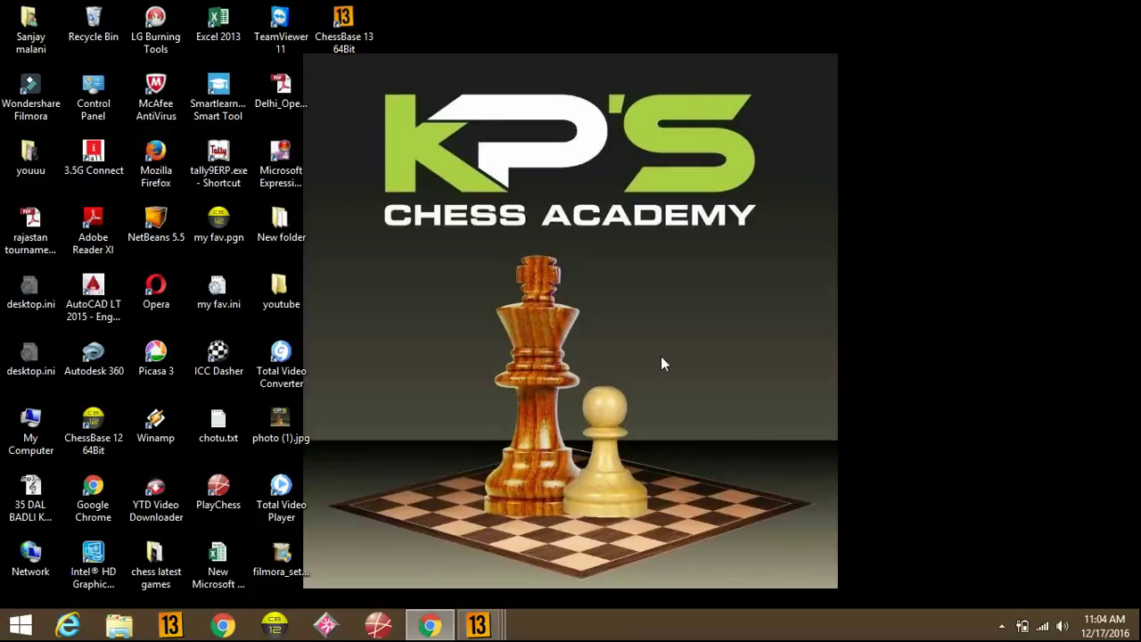
Switch to the ChessBase 13 database window and view the New Database dialog without creating a database.
mouse_move(478, 625)
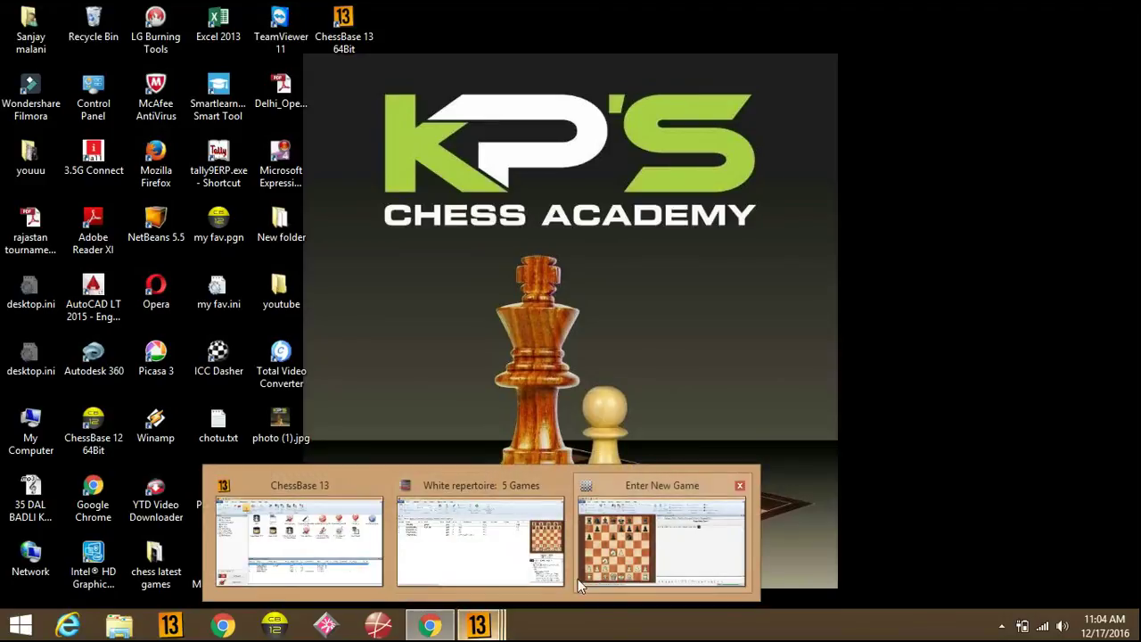
click(307, 513)
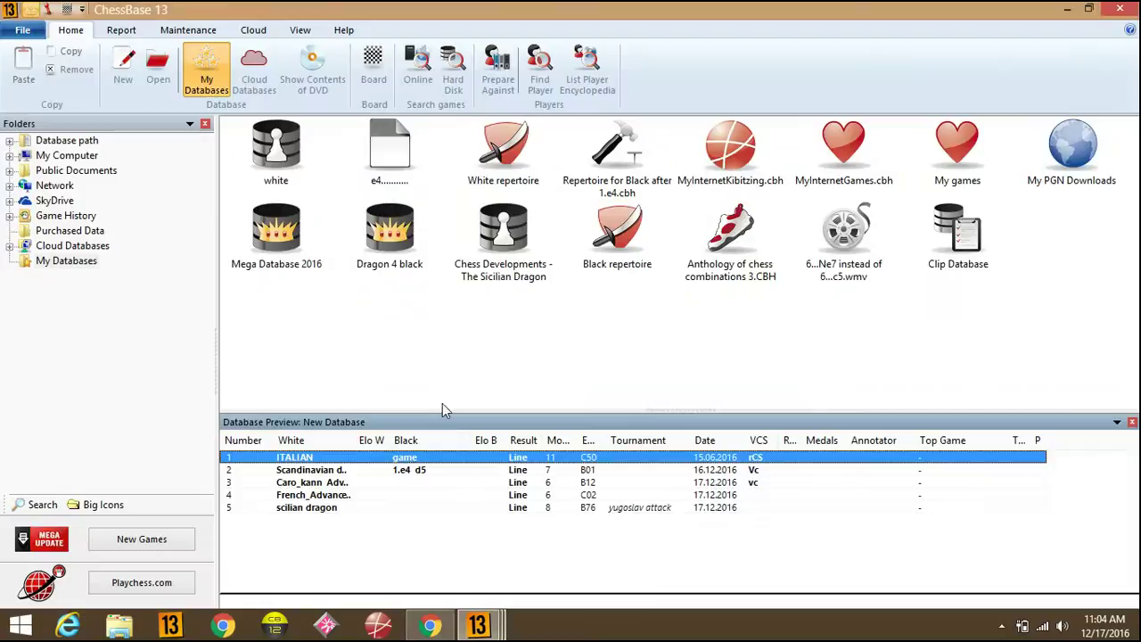
click(125, 66)
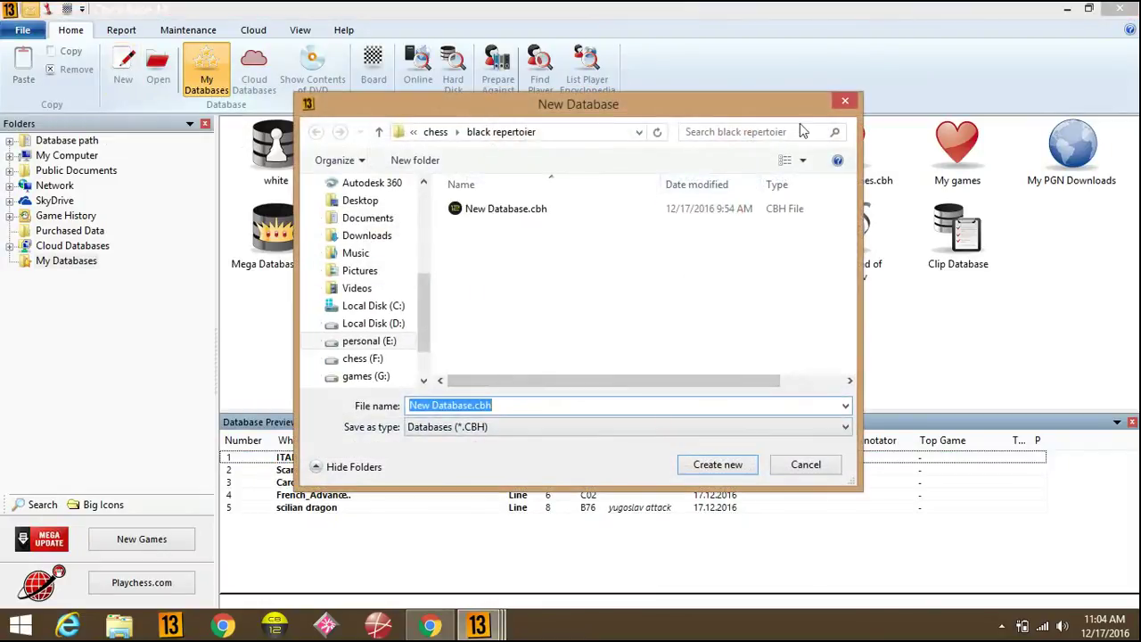
click(844, 99)
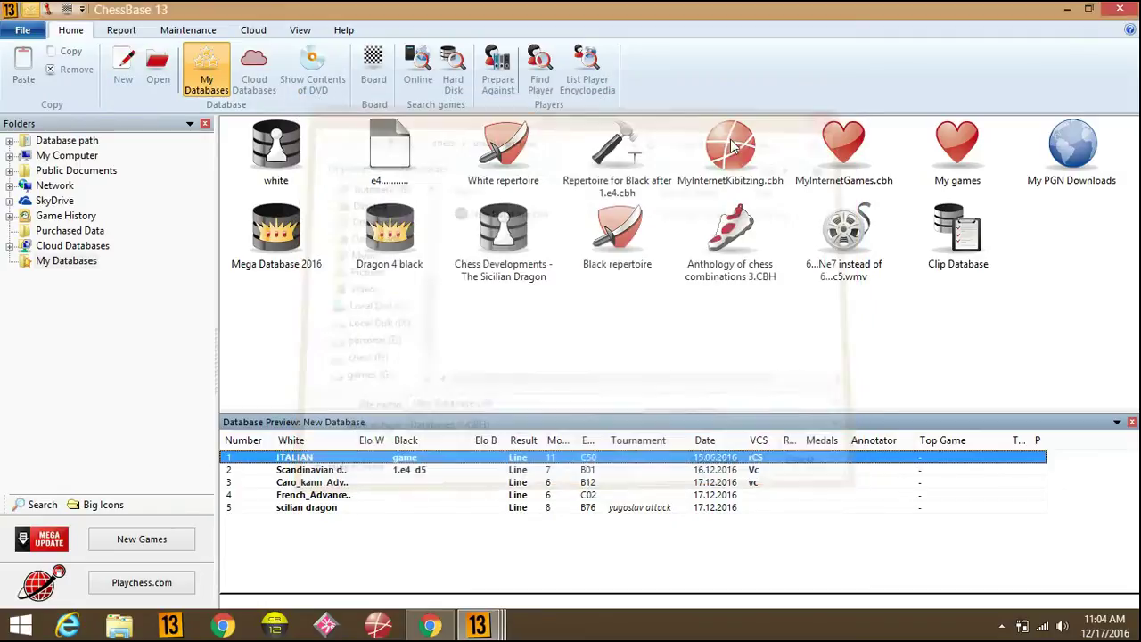
Review the White repertoire database's properties, including its Repertoire White type, and close them.
click(514, 168)
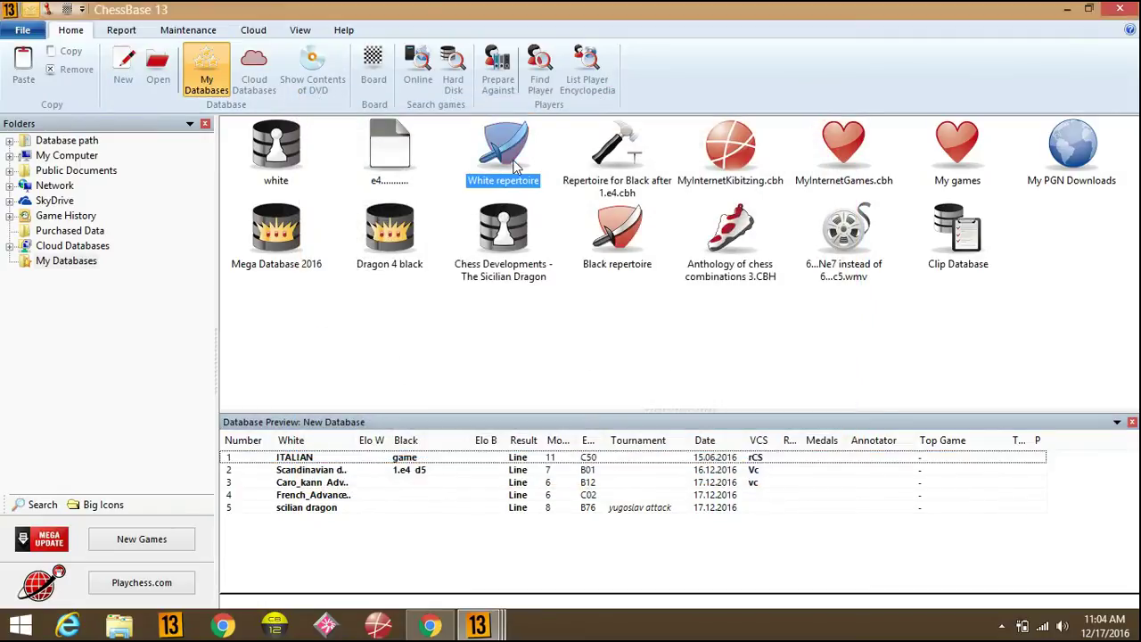
right_click(514, 167)
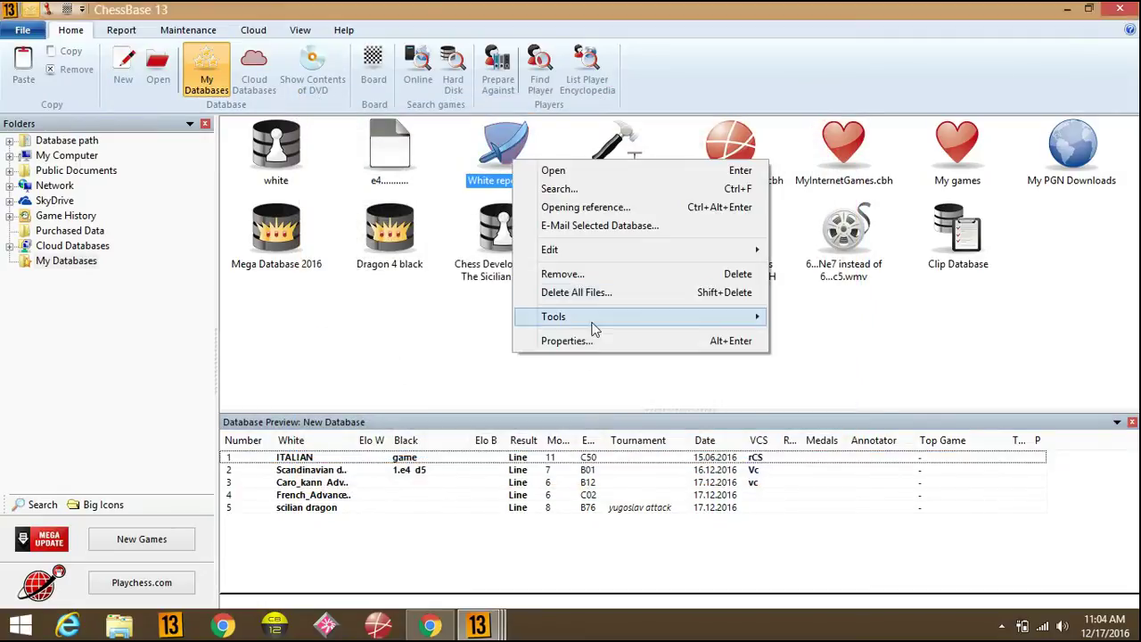
click(594, 342)
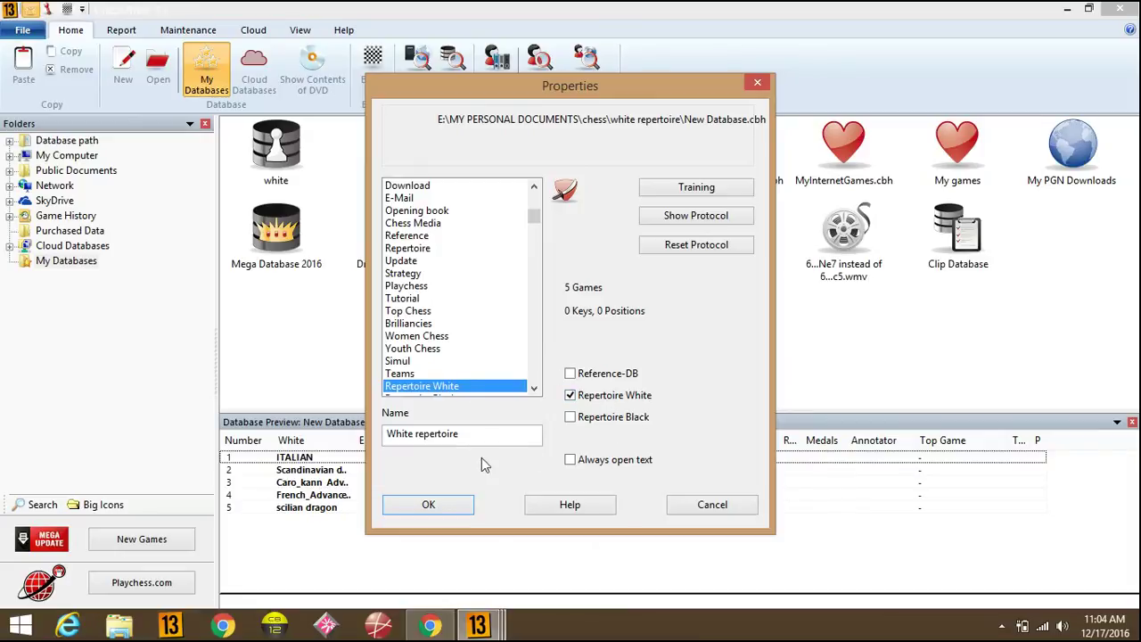
click(450, 511)
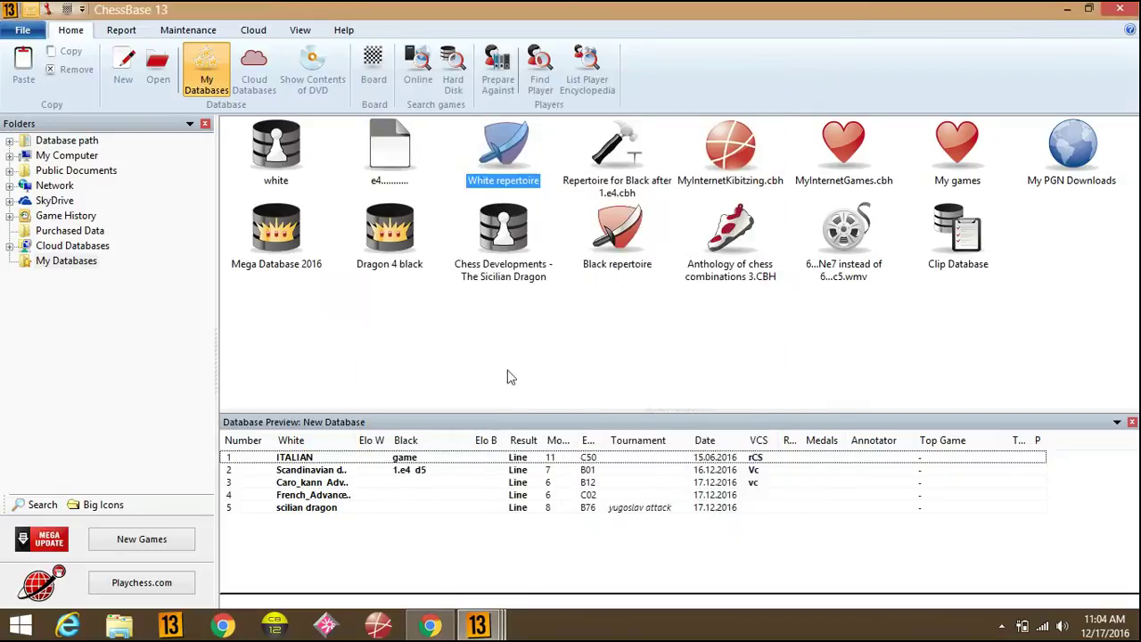
Open the White repertoire database and load its ITALIAN game on the board.
double_click(508, 149)
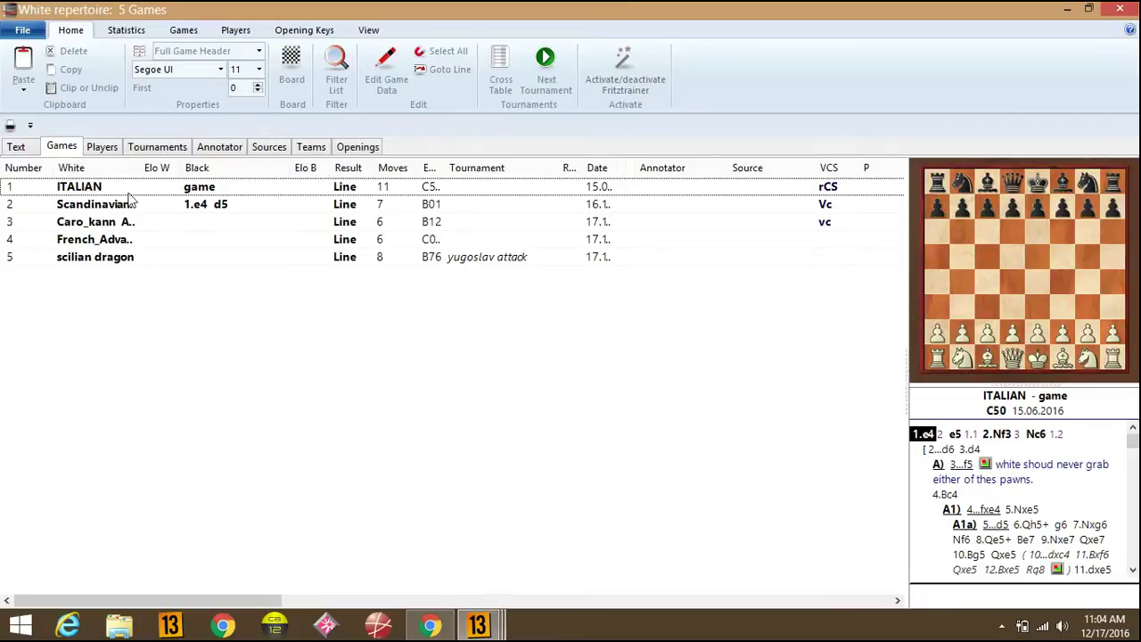
click(359, 189)
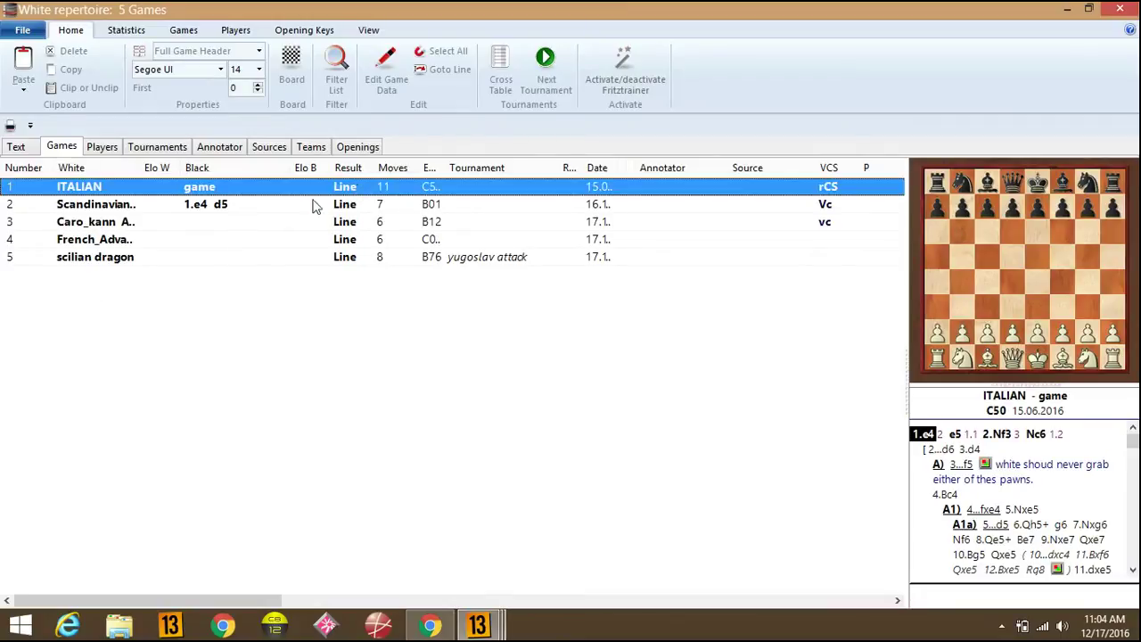
double_click(248, 190)
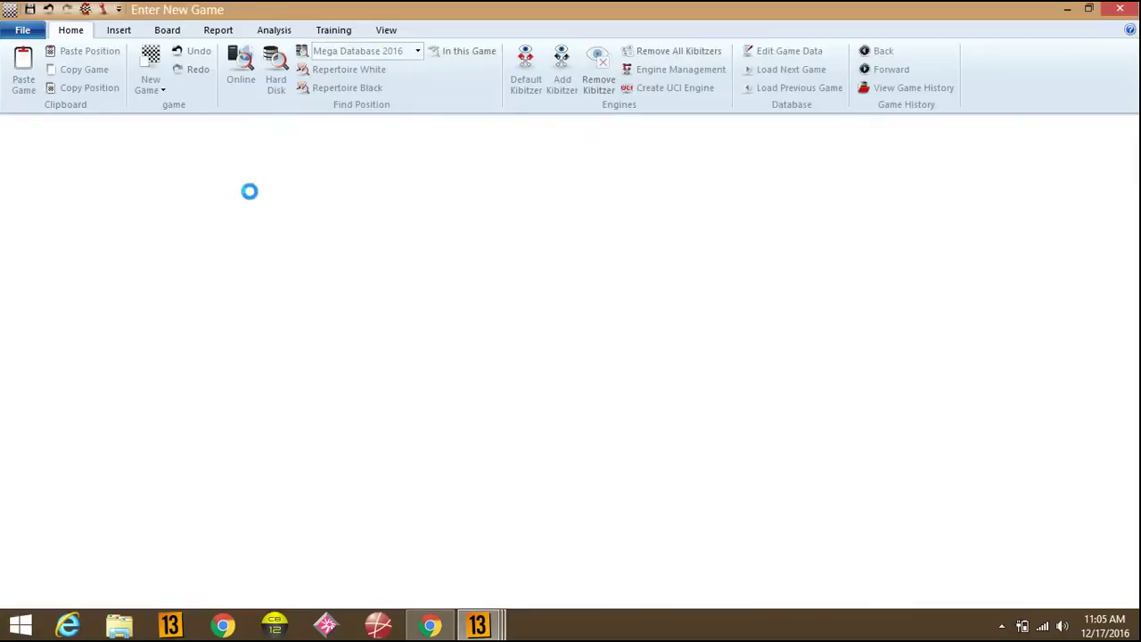
Play through the game to 2.Nf3 and follow the 2...d6 variation to 3.d4.
key(Right)
key(Right)
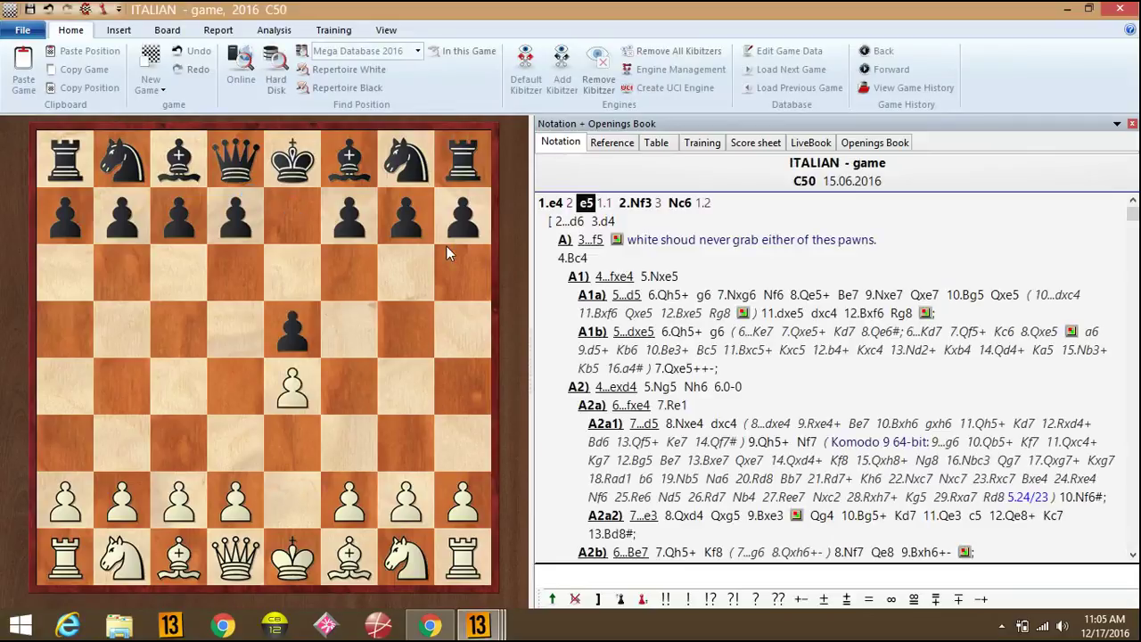
key(Right)
key(Up)
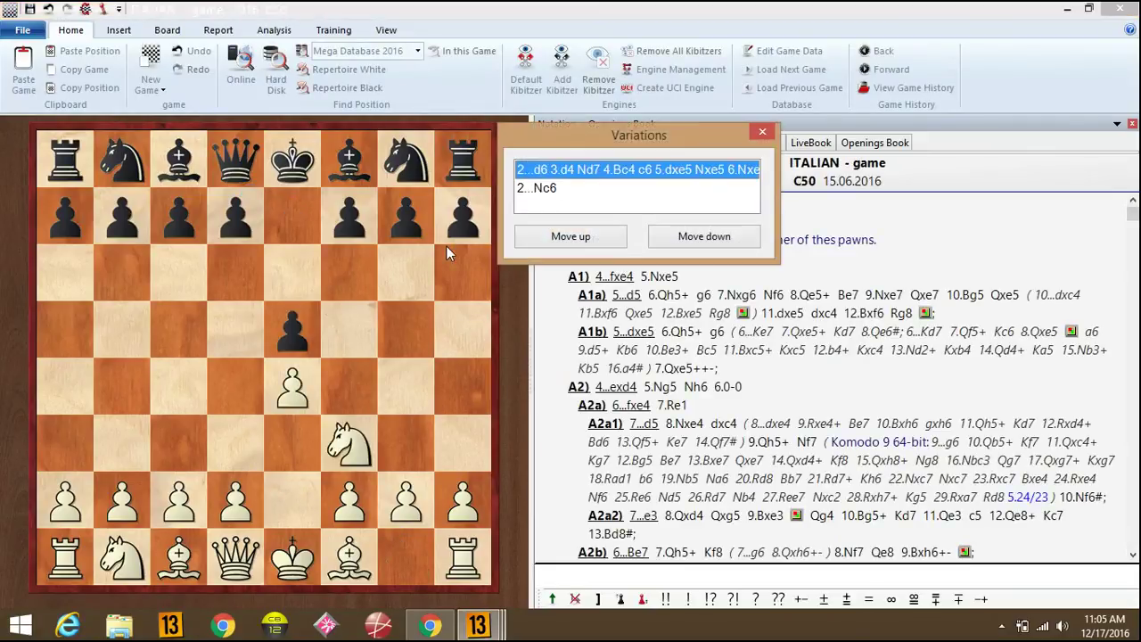
key(Return)
key(Right)
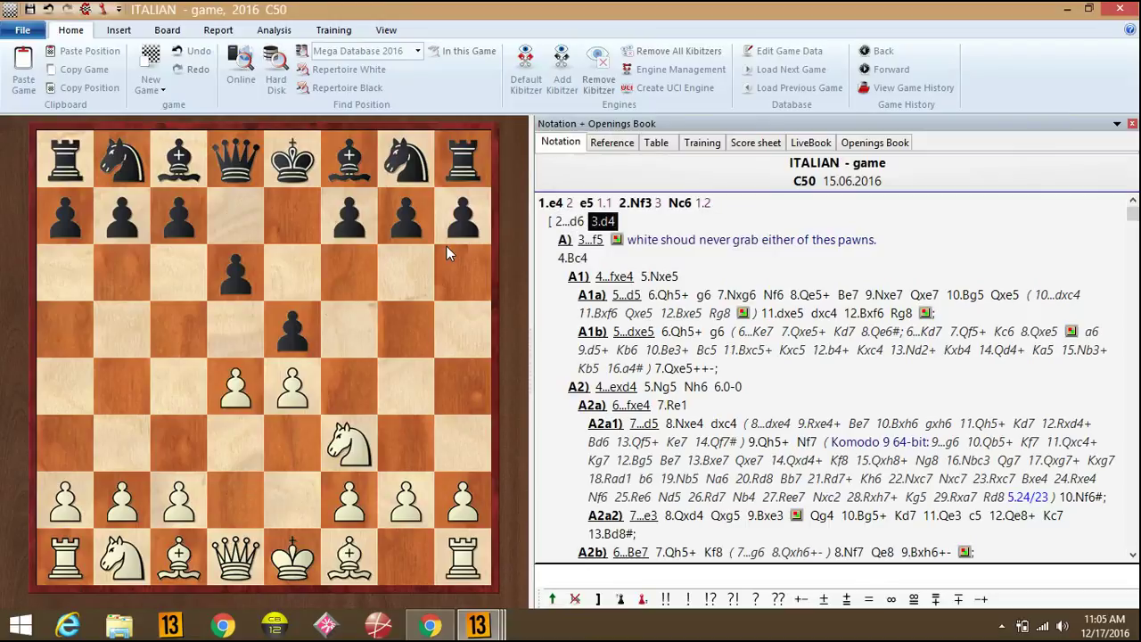
Follow the 3...f5 branch from the variations offered after 3.d4.
key(Right)
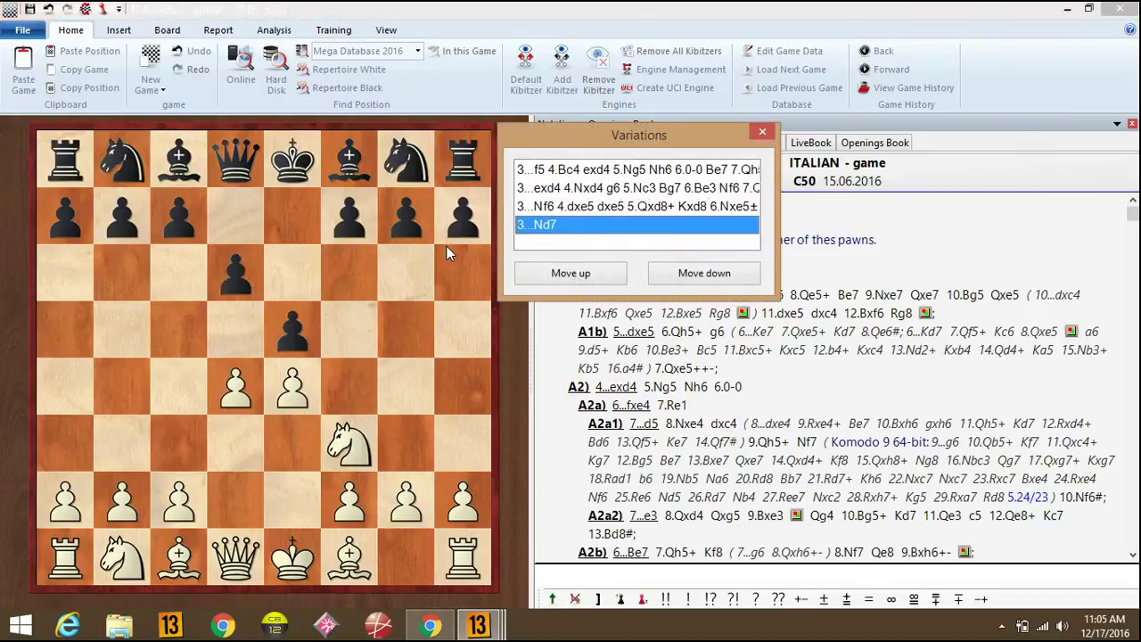
key(Up)
key(Up)
key(Up)
key(Return)
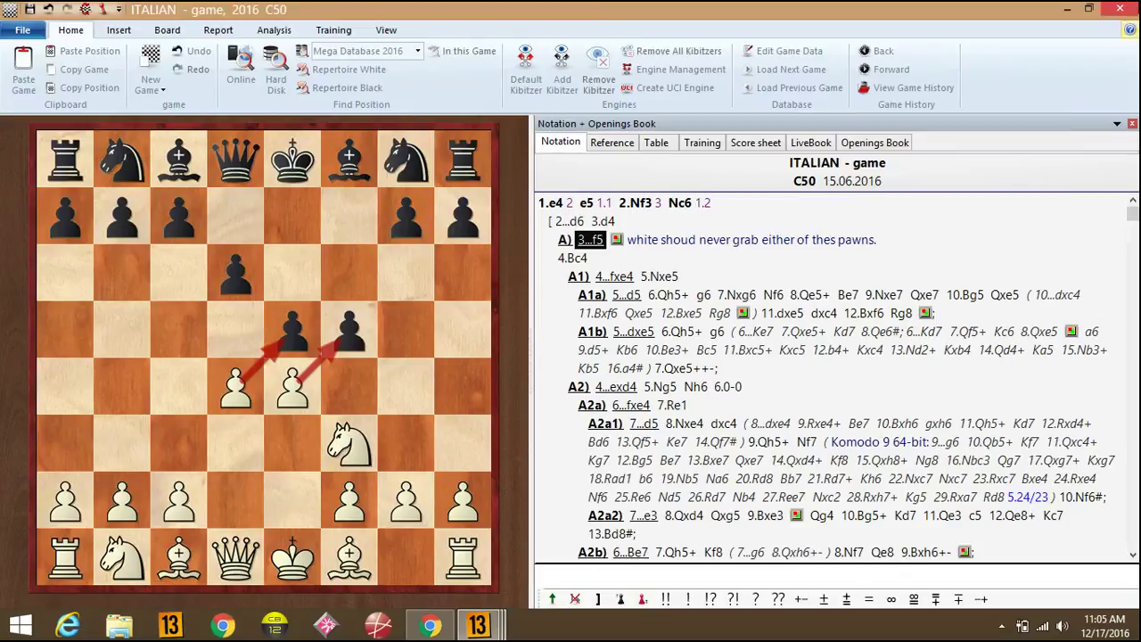
Close the ITALIAN game, and open and close a blank game board from the White repertoire list.
mouse_move(1133, 3)
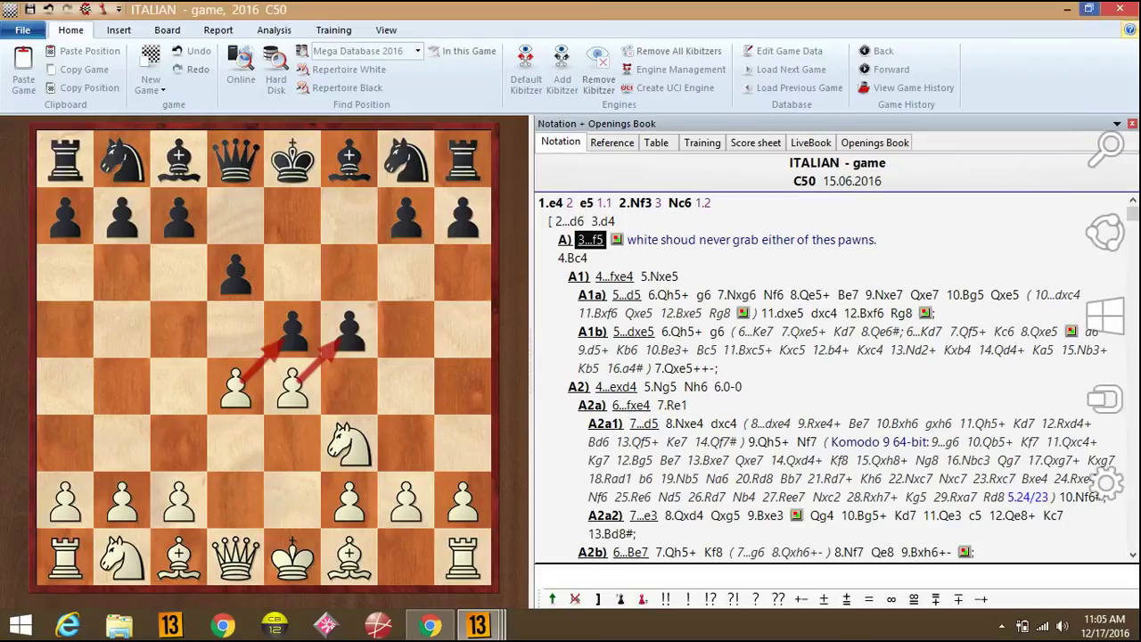
click(1118, 11)
click(282, 82)
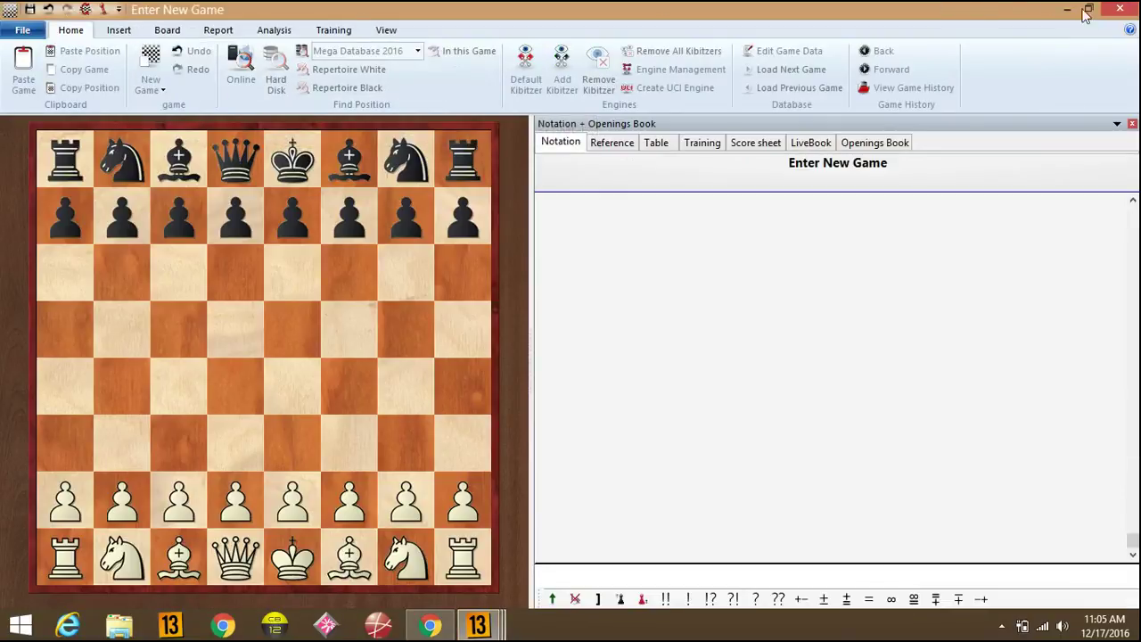
click(1119, 11)
Switch to the already open Enter New Game board and play through its line from 1.e4 to 5...a6.
mouse_move(478, 624)
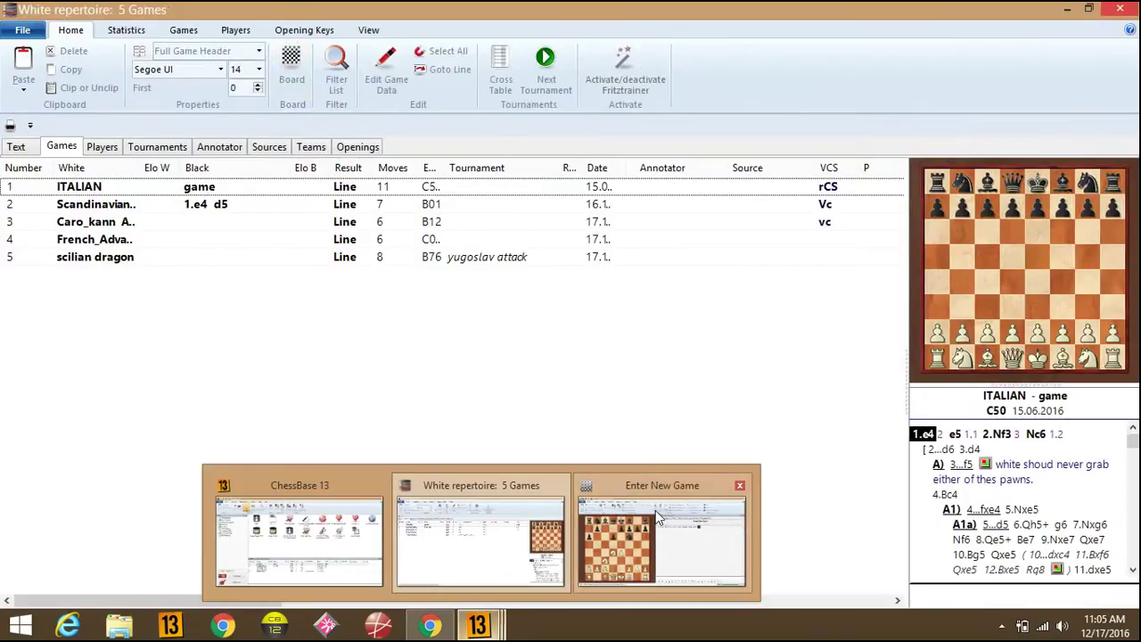
click(653, 512)
click(554, 209)
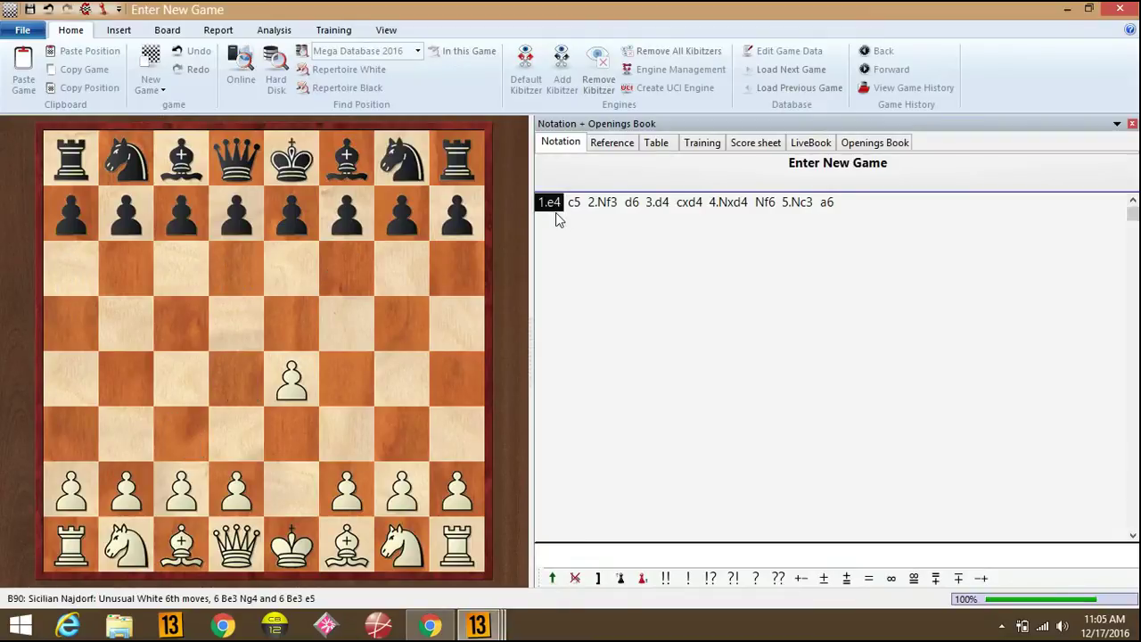
key(Right)
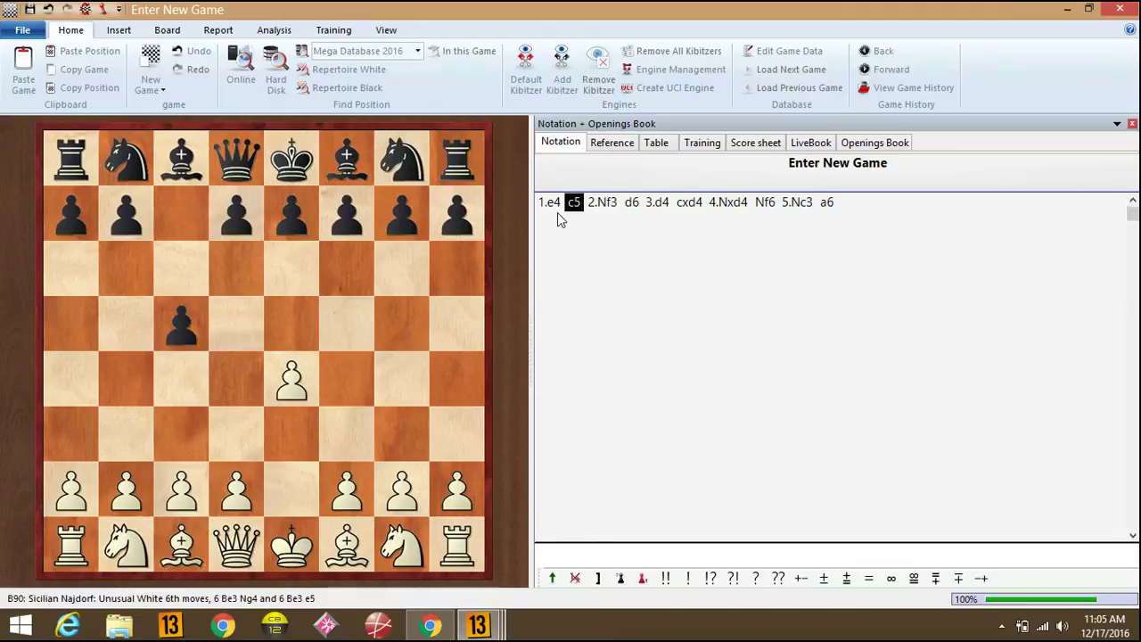
key(Right)
key(Right)
key(Right)
key(Right)
key(Right)
key(Right)
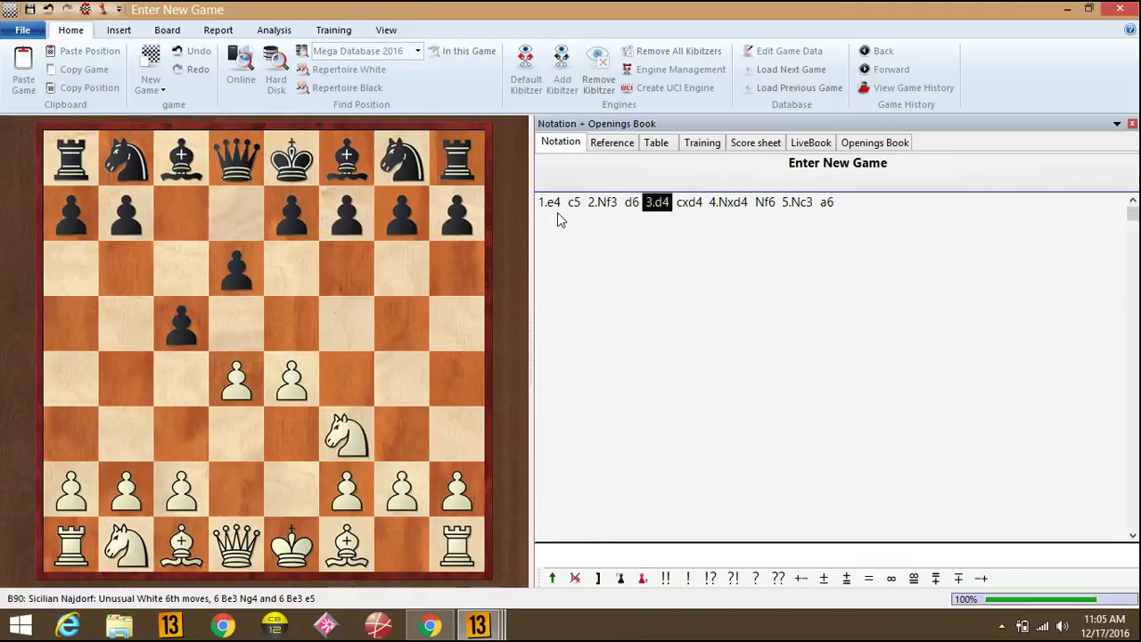
key(Right)
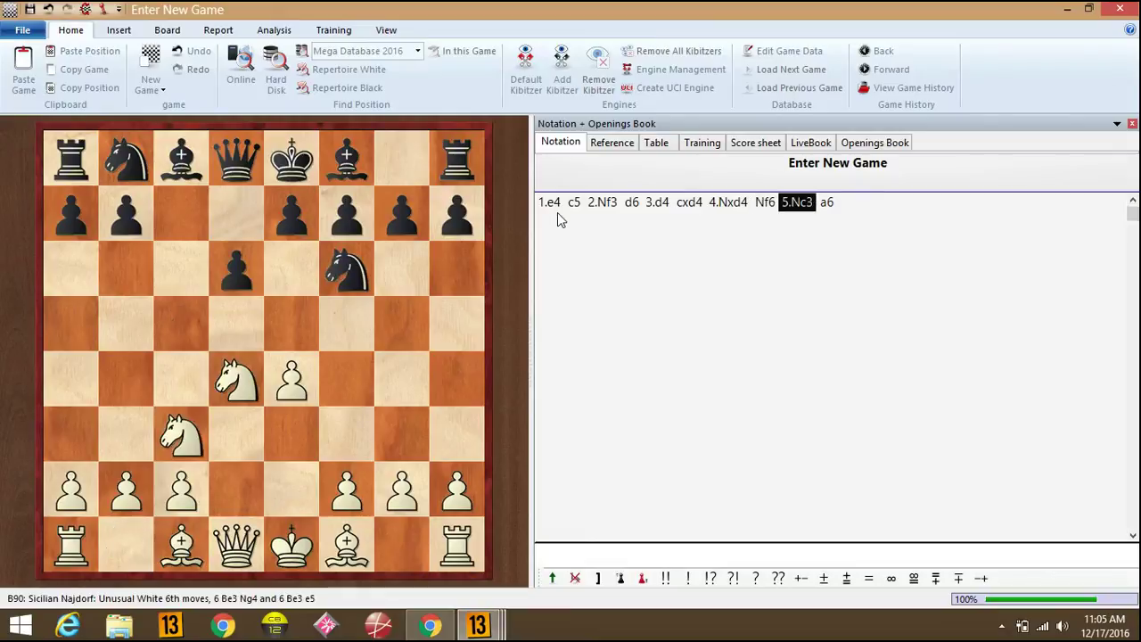
key(Right)
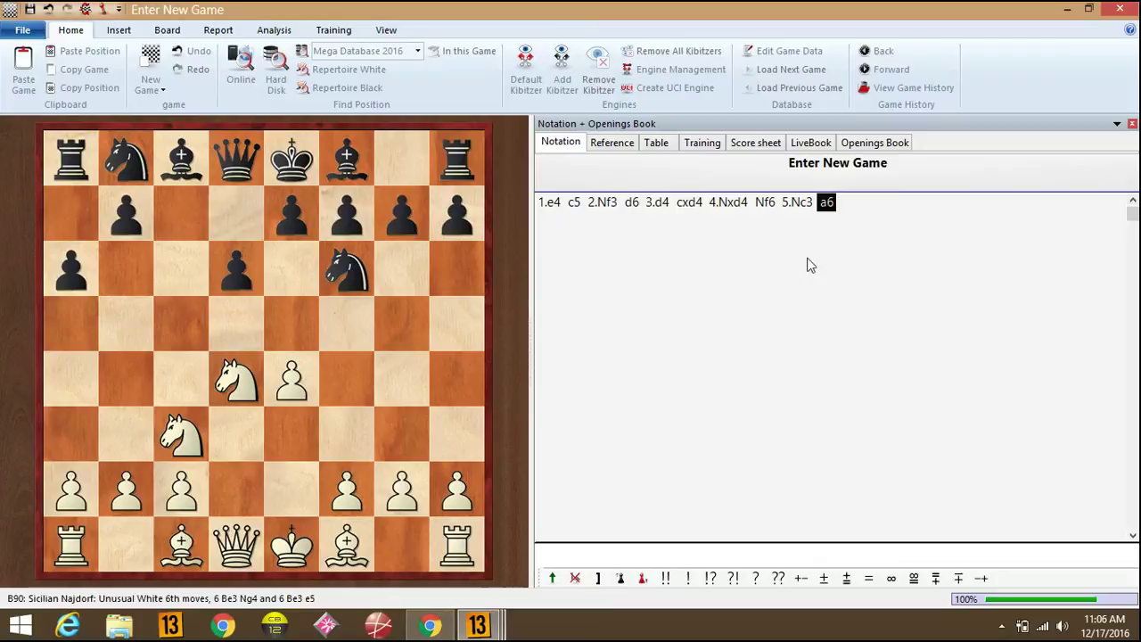
Show the openings book for the position after 5...a6 and add its move 6.Be3 to the game.
click(869, 147)
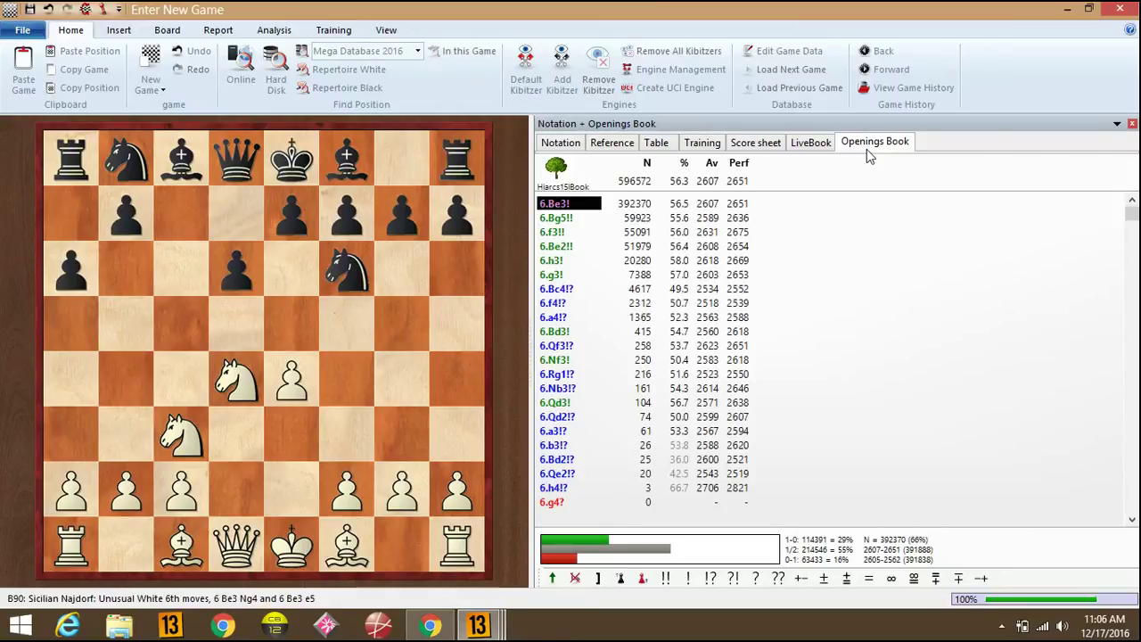
key(Down)
key(Up)
key(Return)
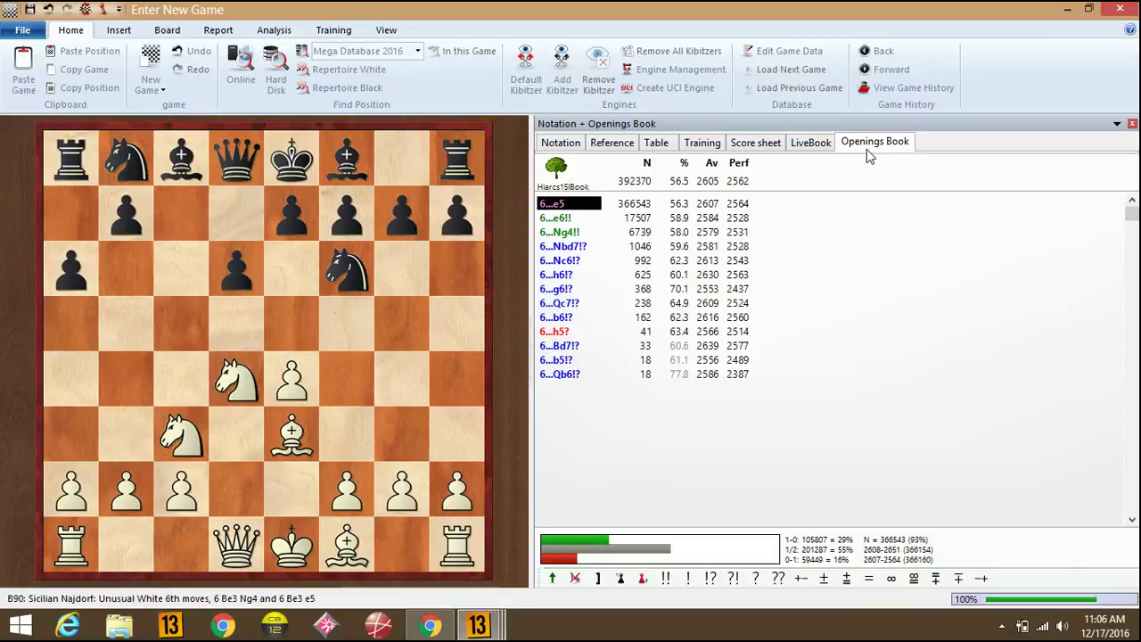
Add the book replies 6...e6 and 6...Ng4 as variations alongside 6...e5, and return to the position after 6.Be3.
key(Down)
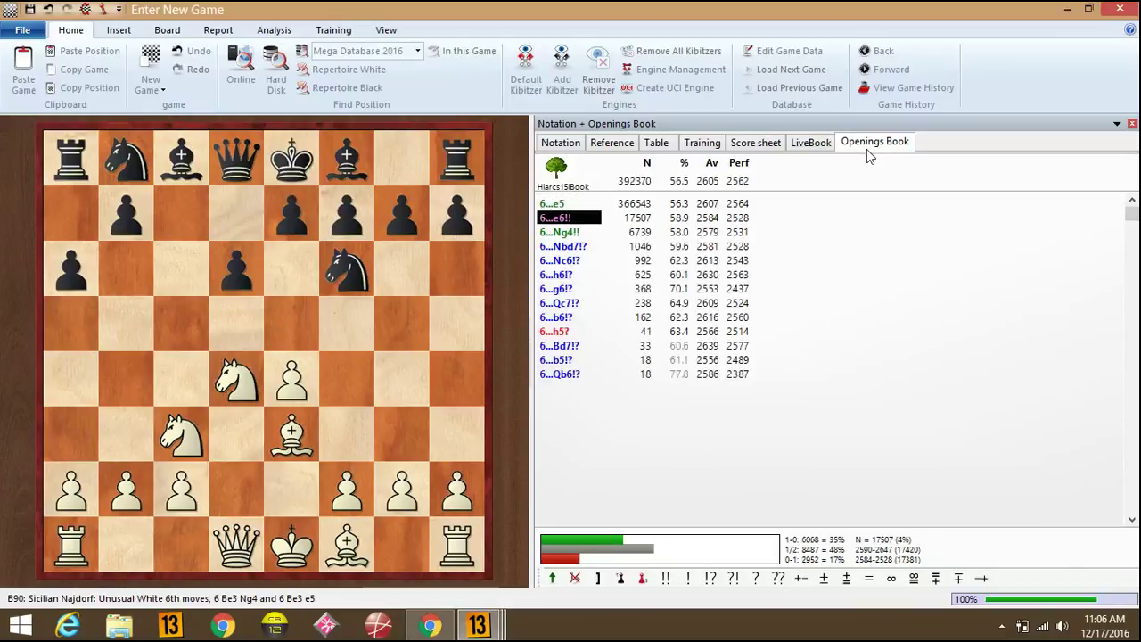
key(Return)
key(Left)
key(Down)
key(Down)
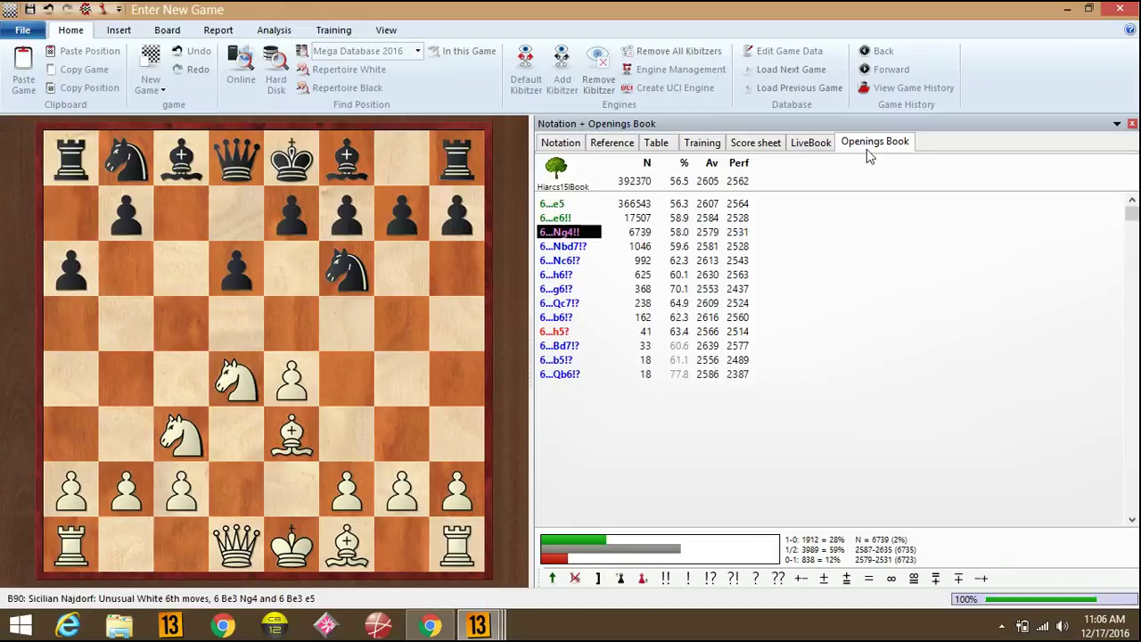
key(Return)
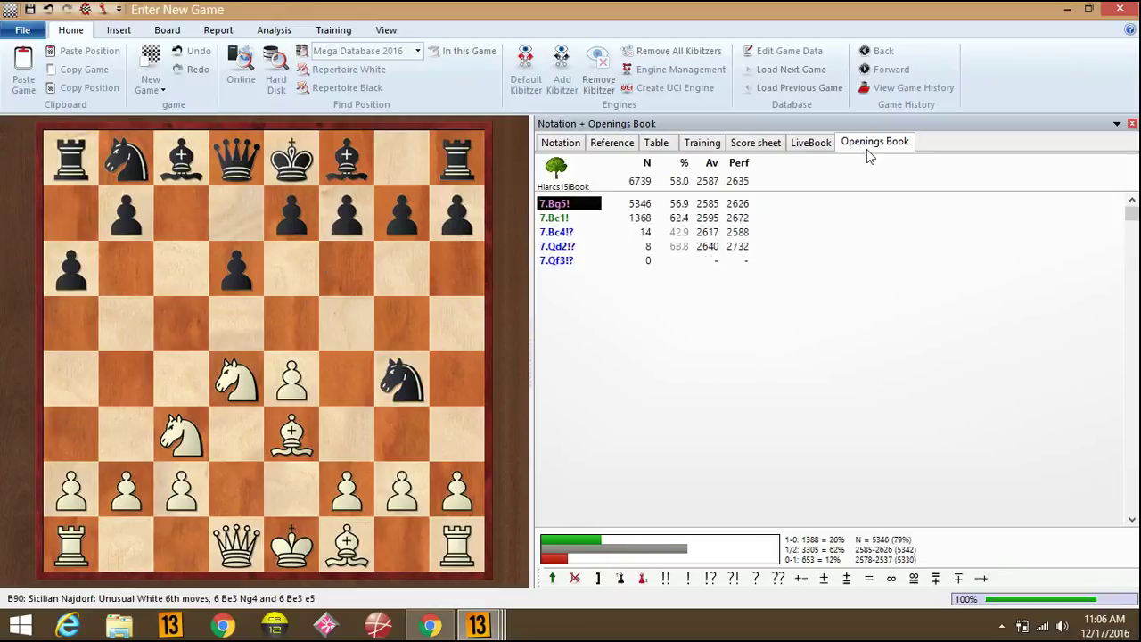
key(Left)
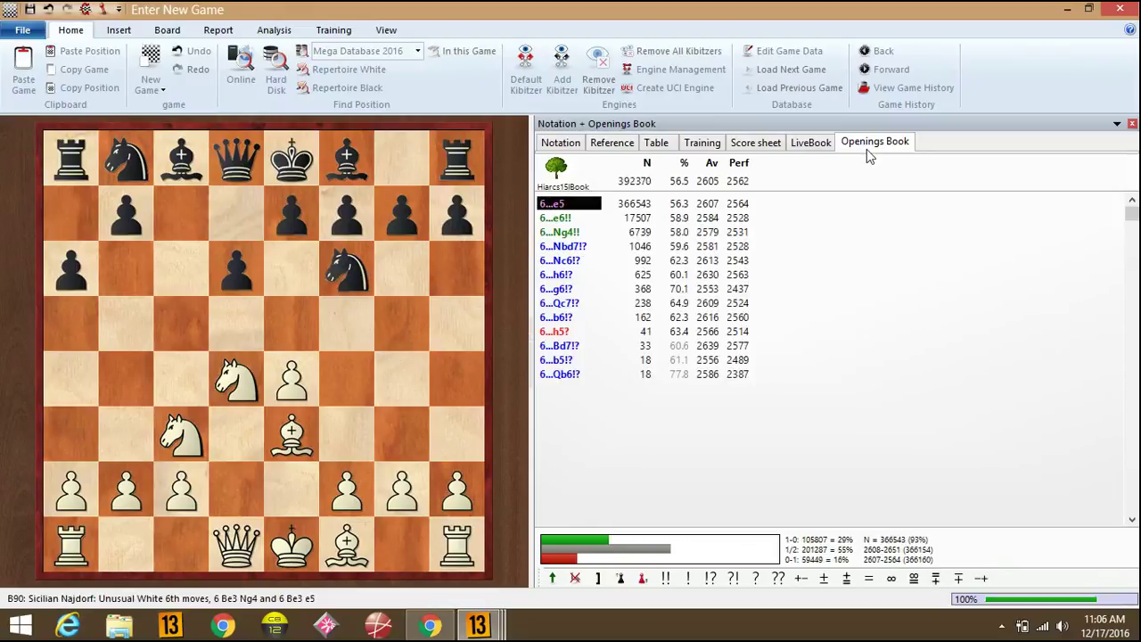
Show the notation, browse the variations after 6.Be3, and follow the main line 6...e5.
click(556, 144)
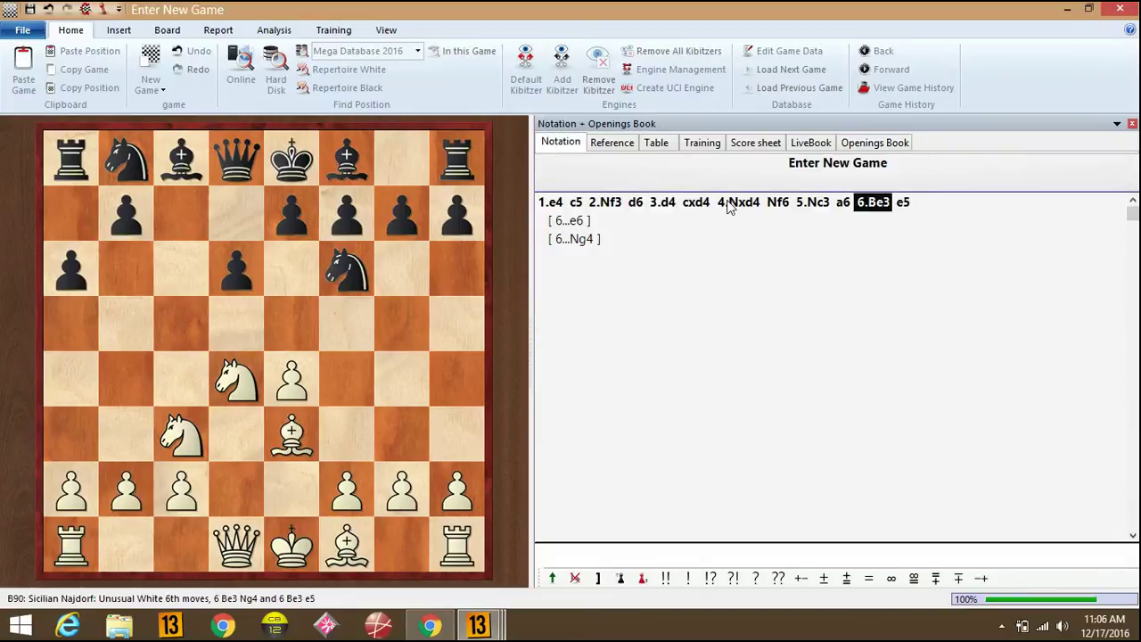
key(Right)
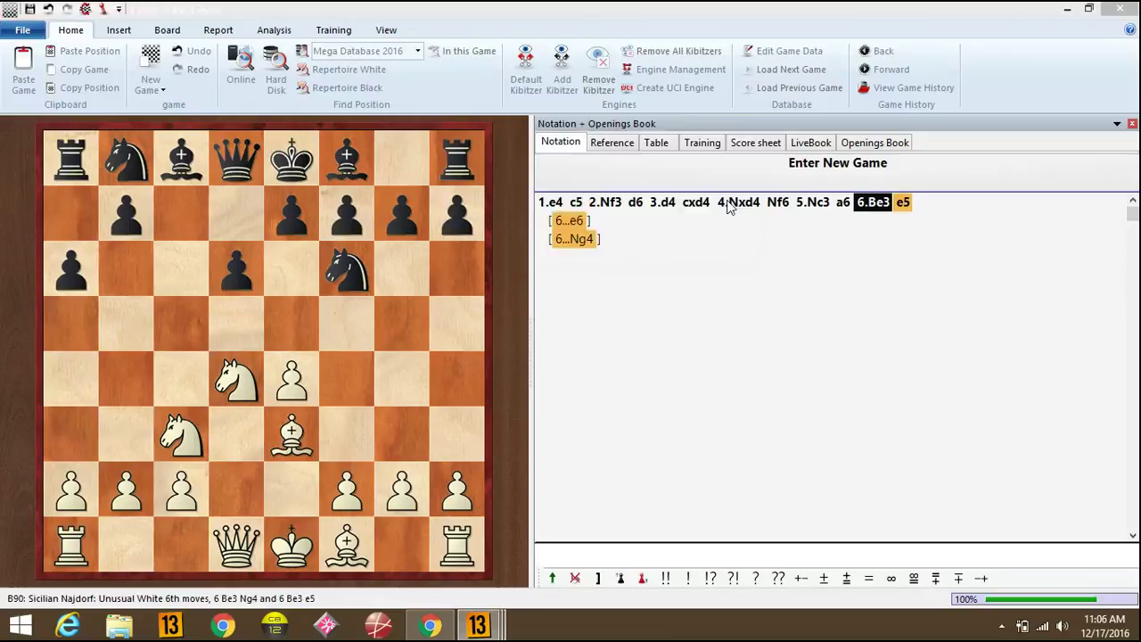
key(Up)
key(Up)
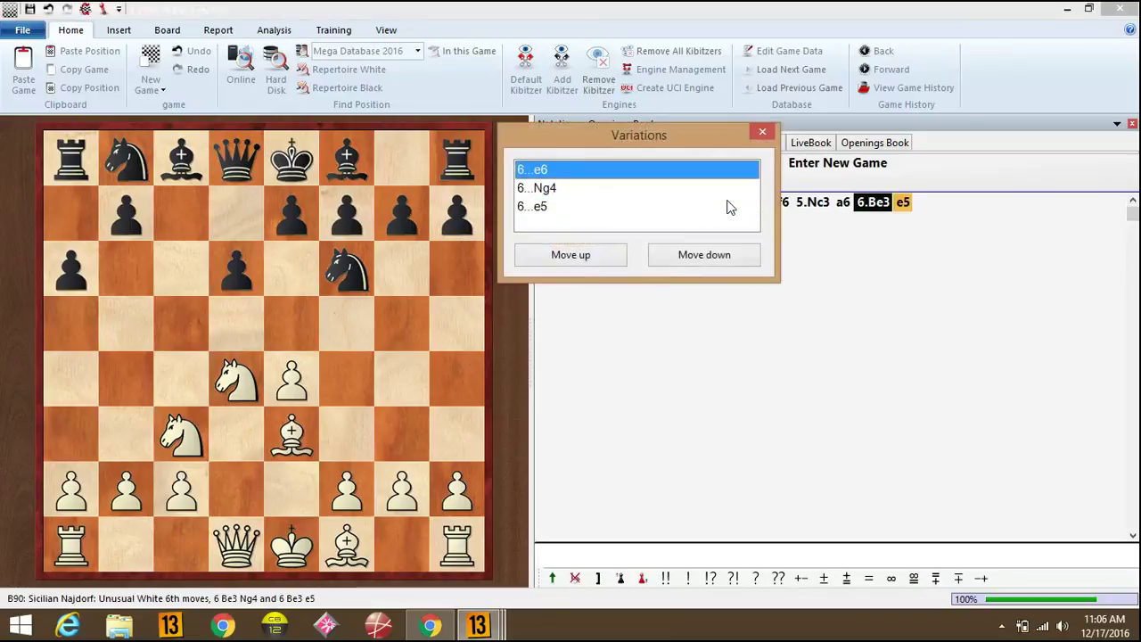
key(Down)
key(Down)
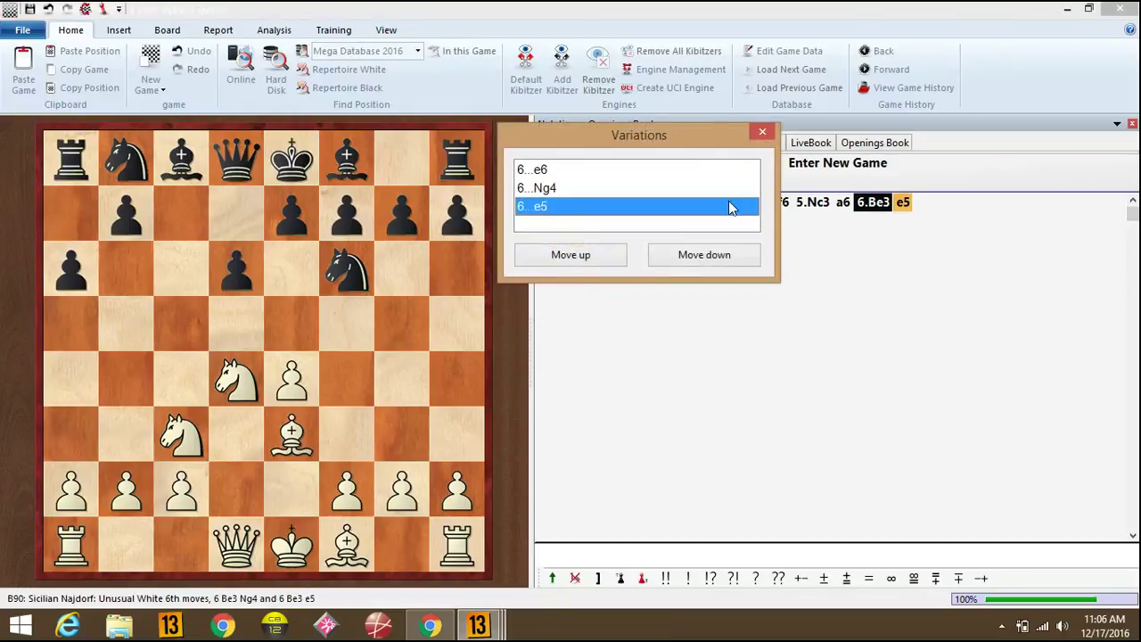
key(Return)
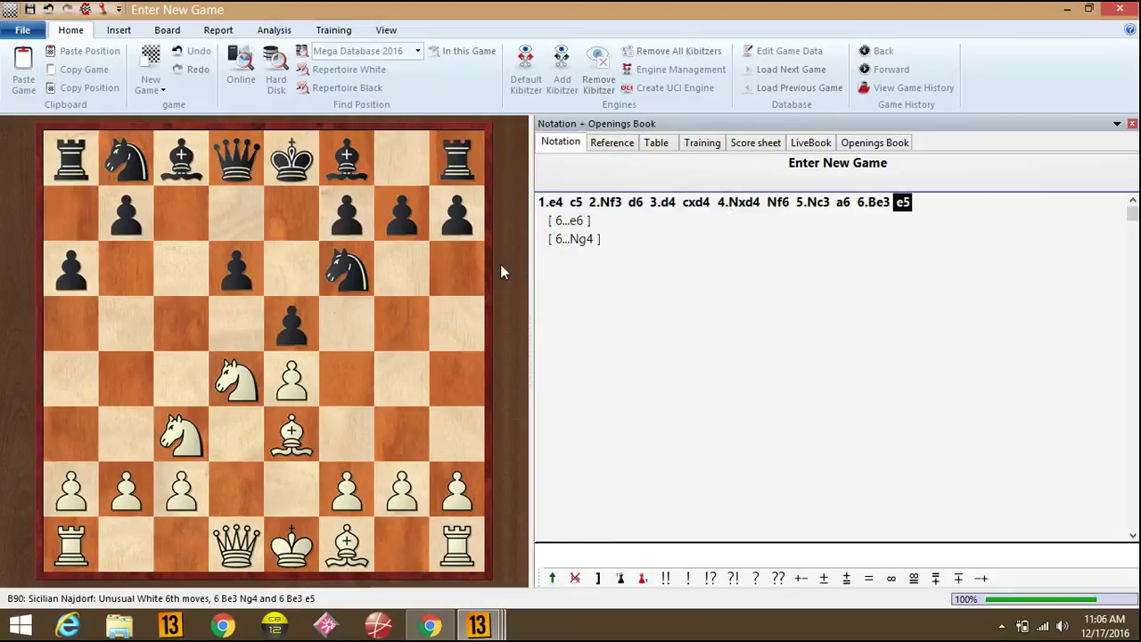
Promote the variation 6...e6 to the main line, and promote 6...e5 back to the main line.
click(575, 221)
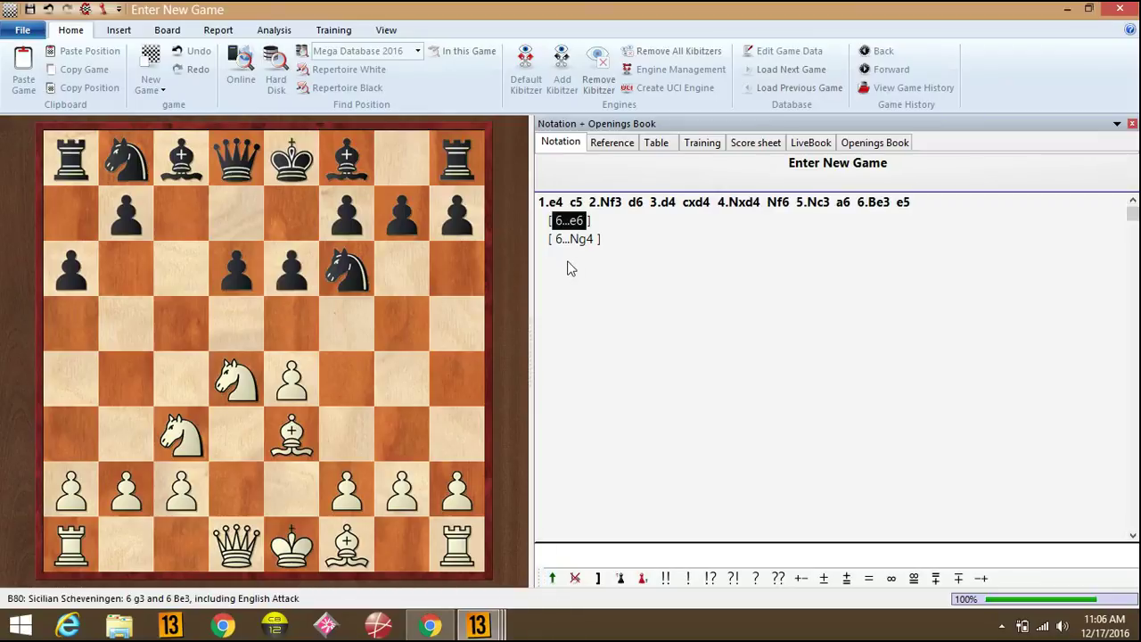
click(552, 577)
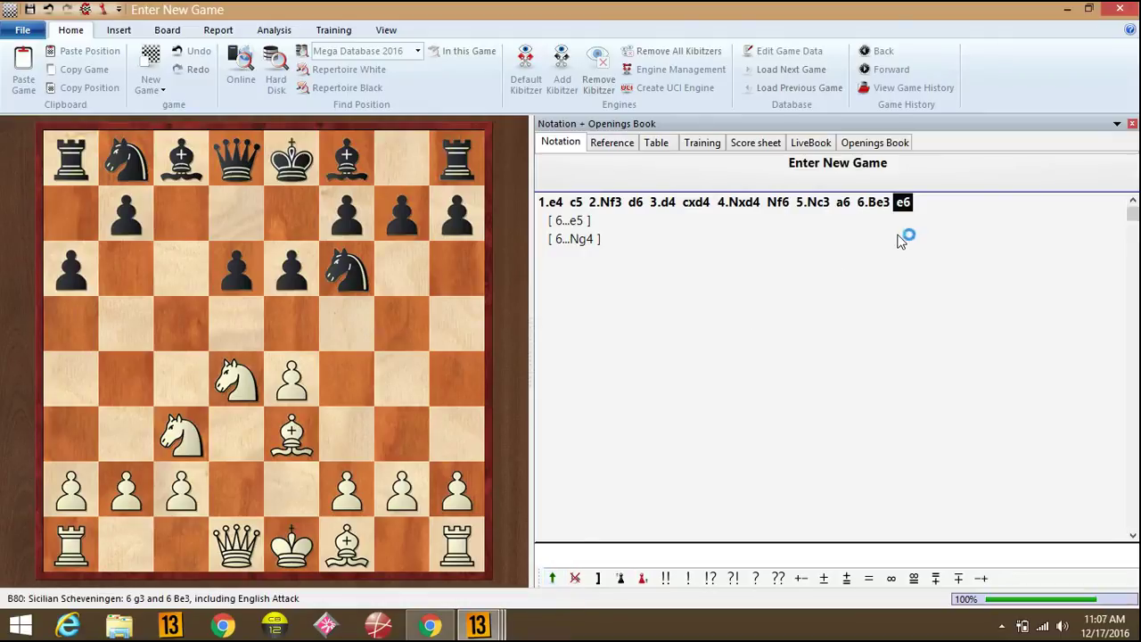
click(567, 221)
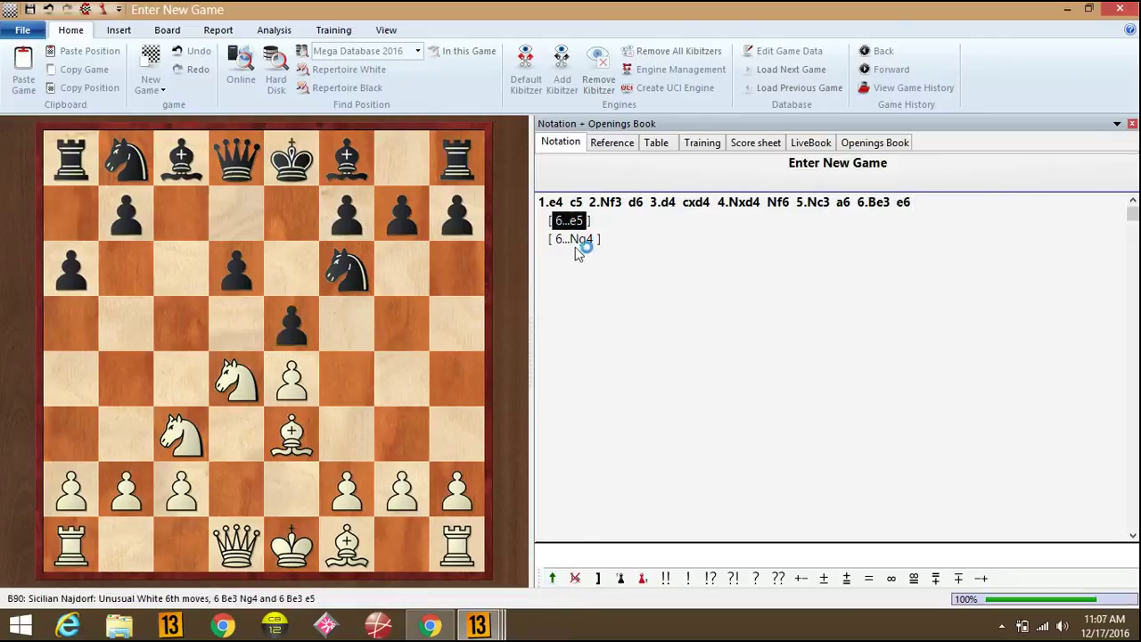
click(552, 577)
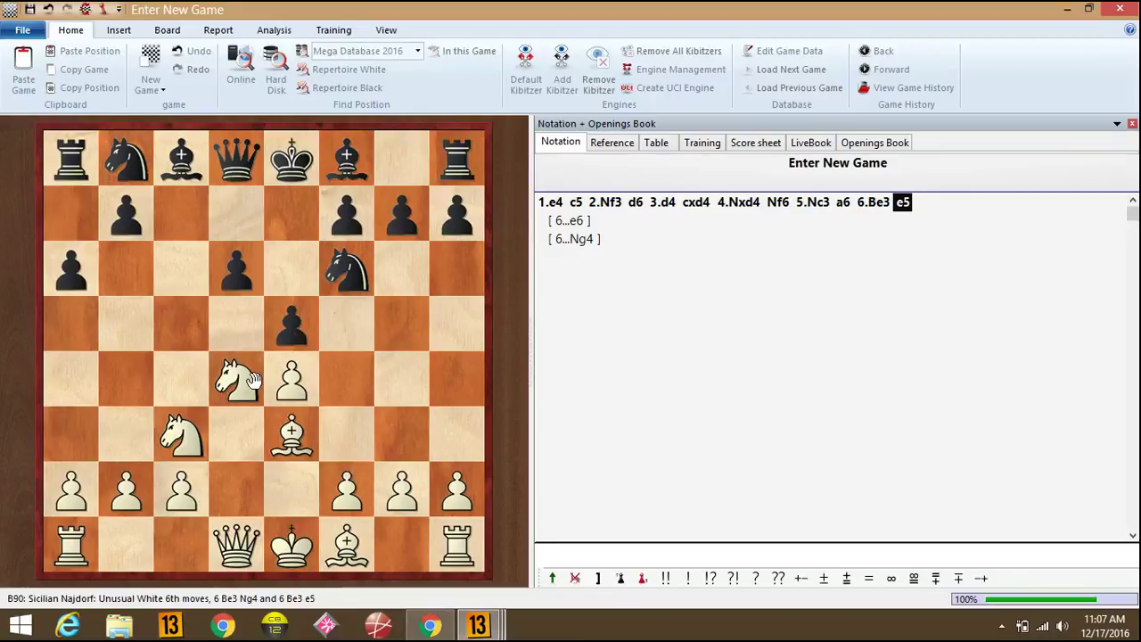
Draw a green arrow and a yellow arrow from e5 to d4 after 6...e5, removing each one again.
drag(292, 323, 236, 379)
key(alt)
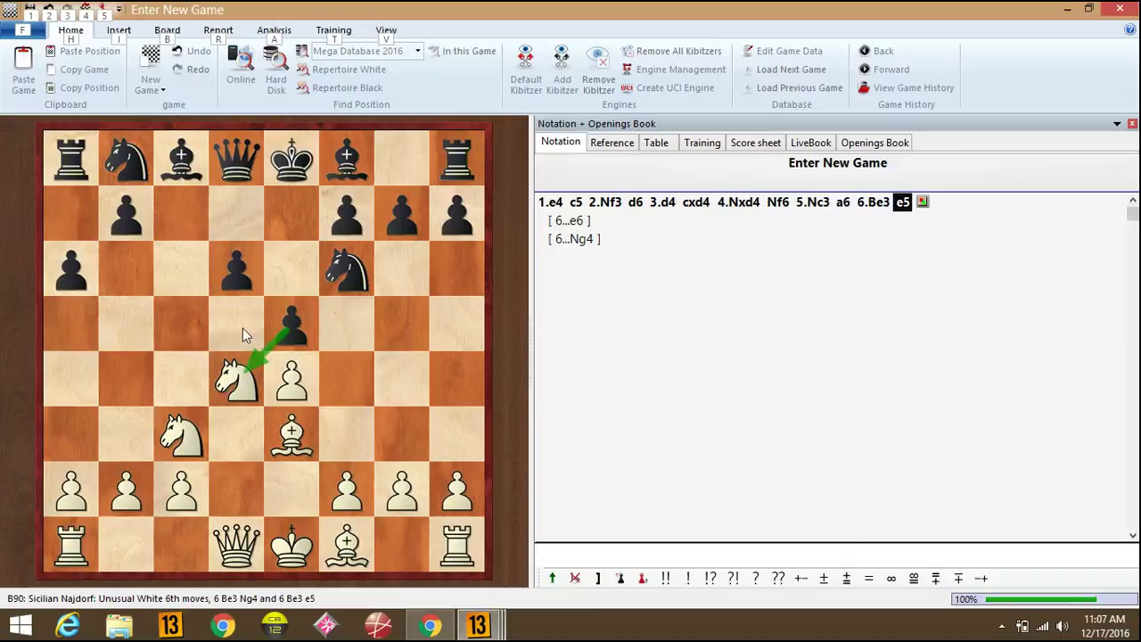
alt+right_click(289, 343)
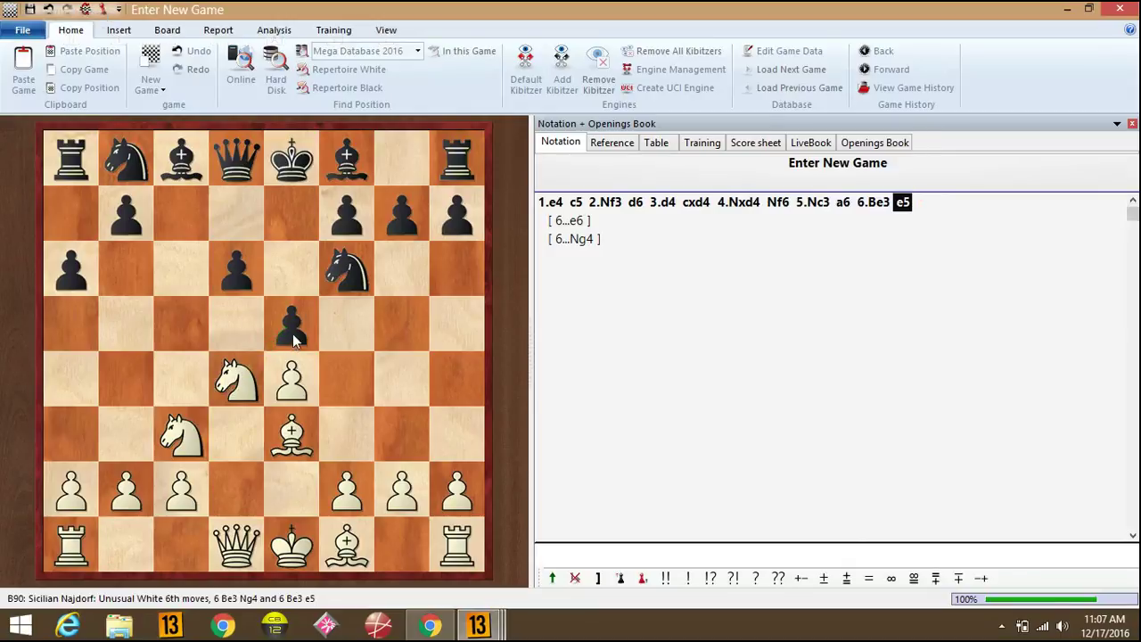
mouse_move(293, 337)
mouse_down()
mouse_move(248, 385)
mouse_move(241, 378)
mouse_up()
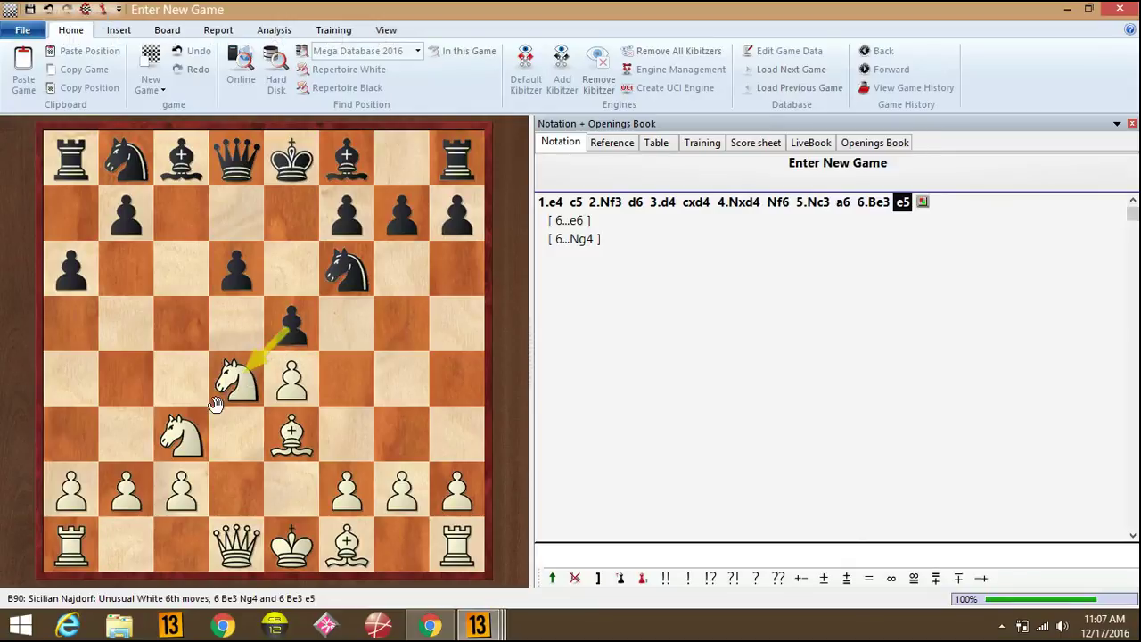
key(alt)
key(alt)
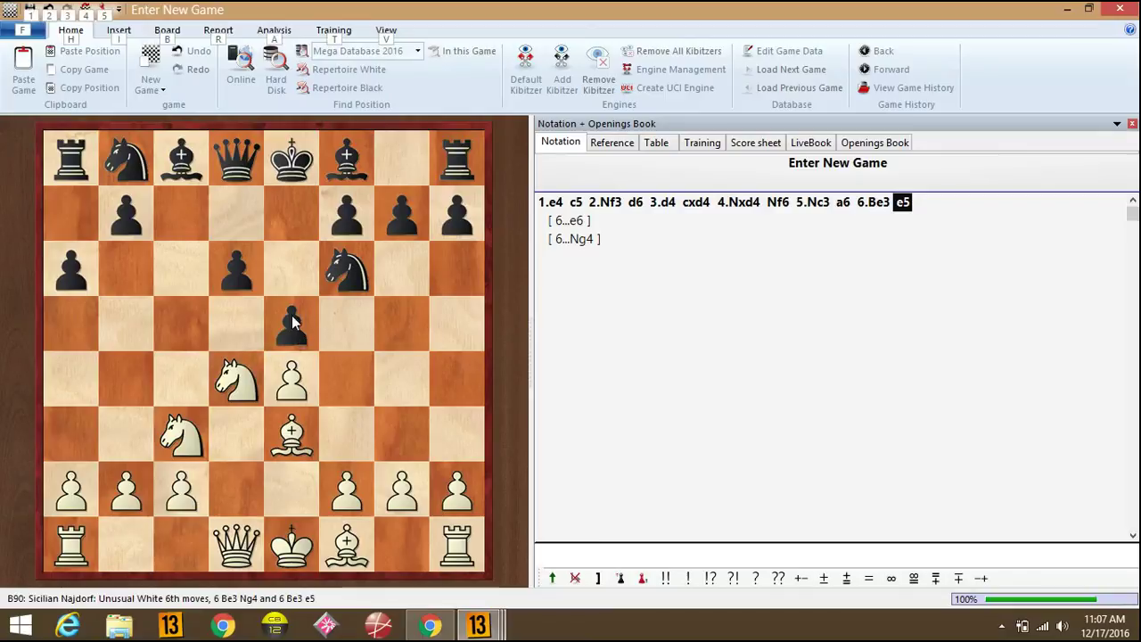
Mark the threat after 6...e5 with a red arrow from e5 to d4, and add the reply 7.Nb3.
drag(294, 323, 237, 374)
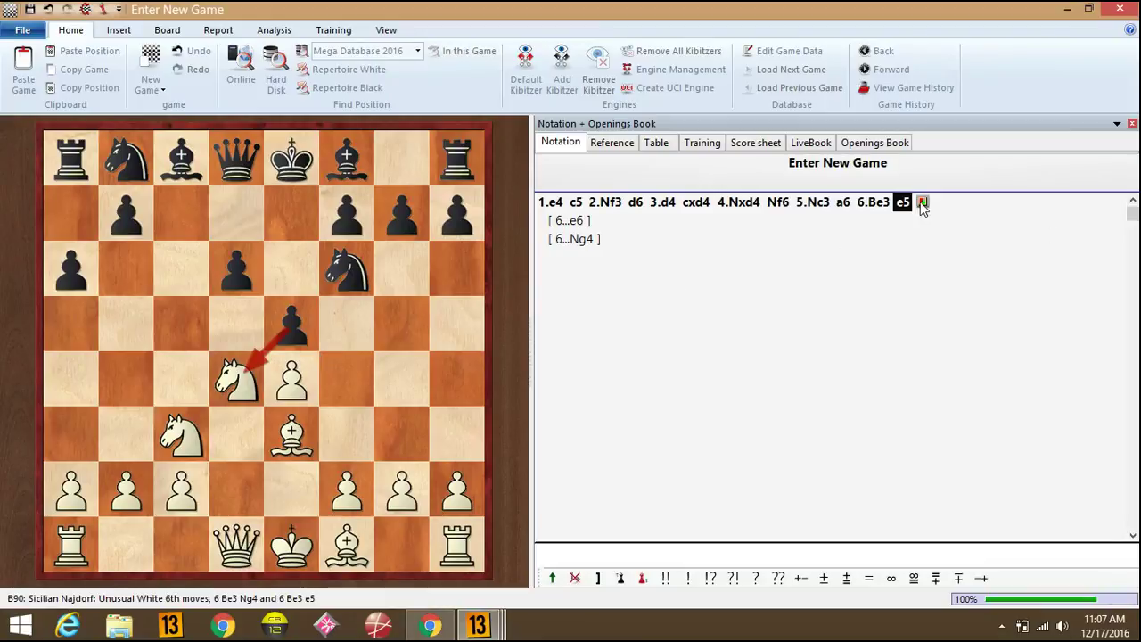
mouse_move(923, 205)
drag(236, 379, 126, 434)
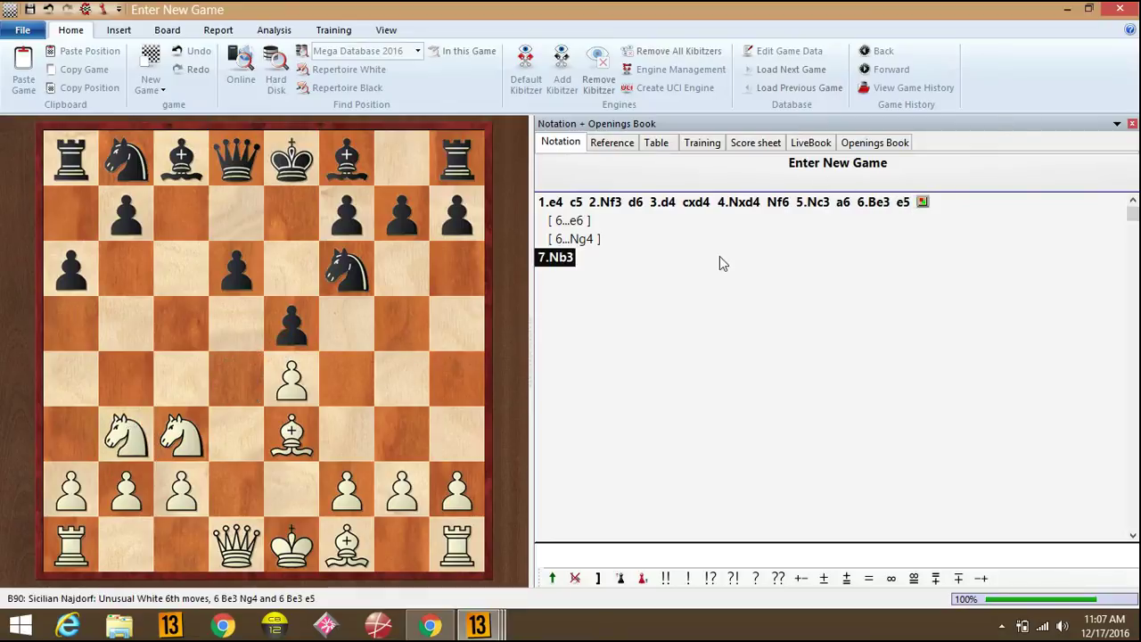
Show the openings book, step between the positions before and after 7.Nb3, and continue the main line with 7...Be6.
click(878, 142)
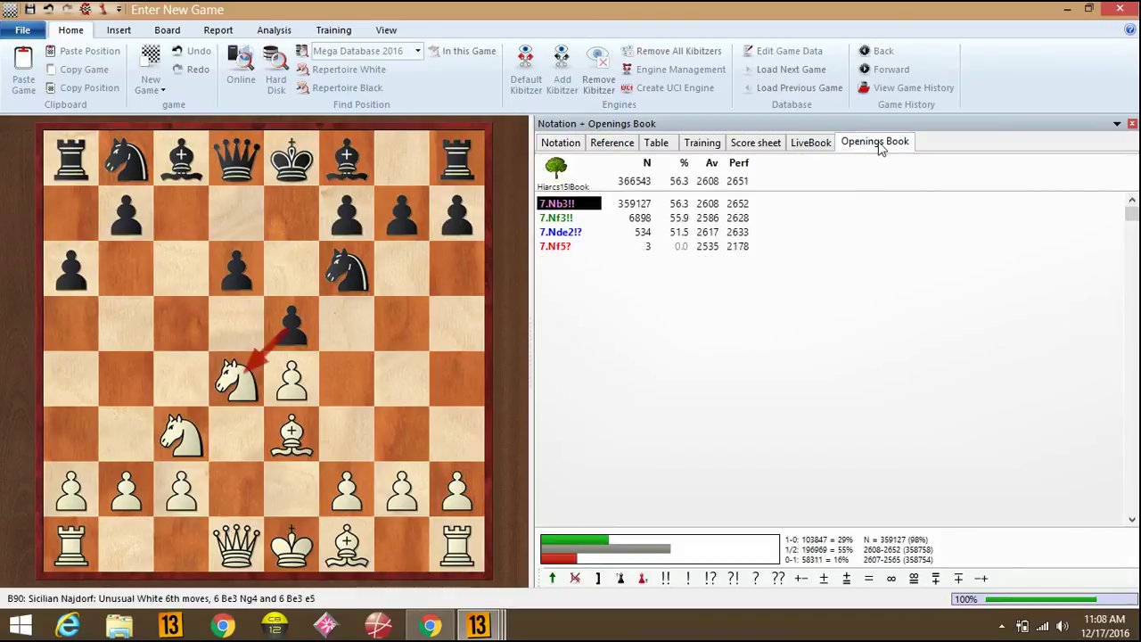
key(Right)
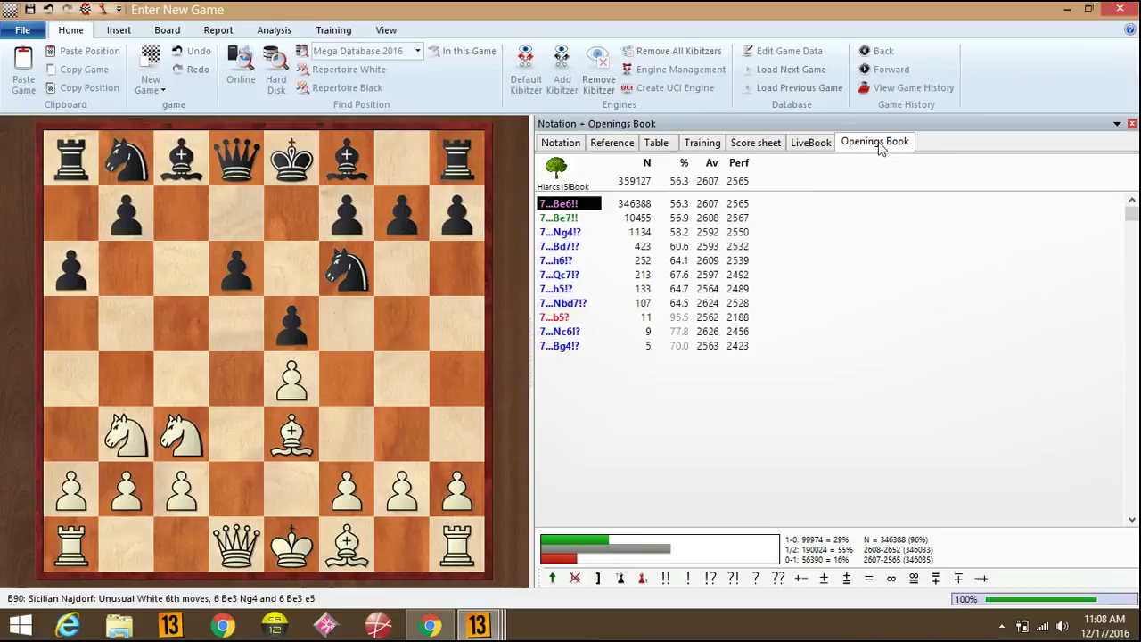
key(Left)
key(Right)
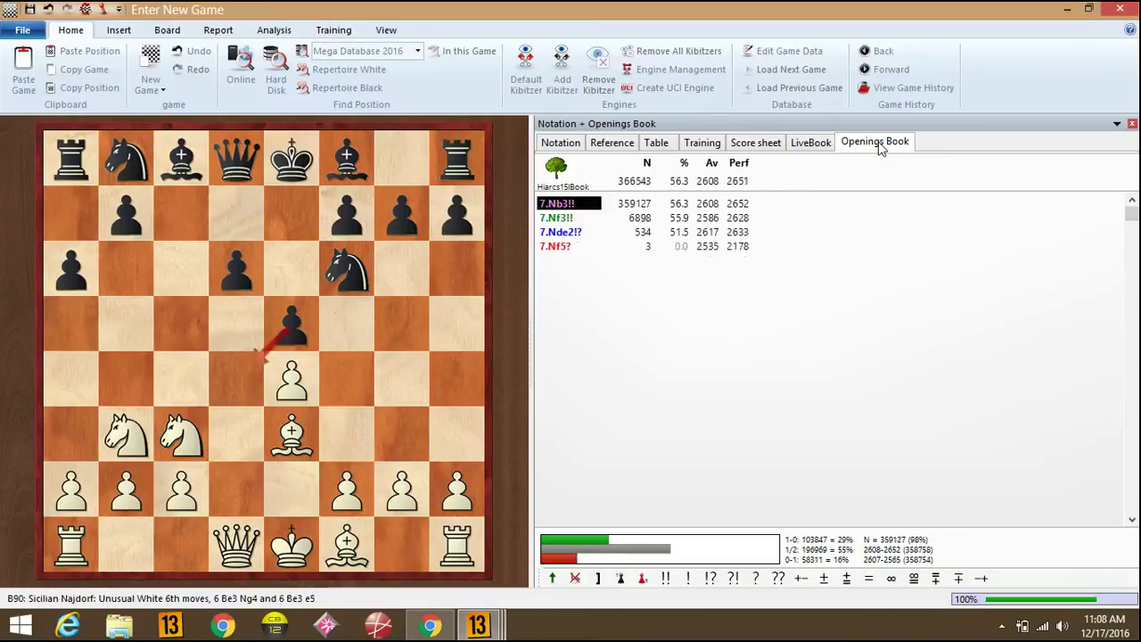
key(Right)
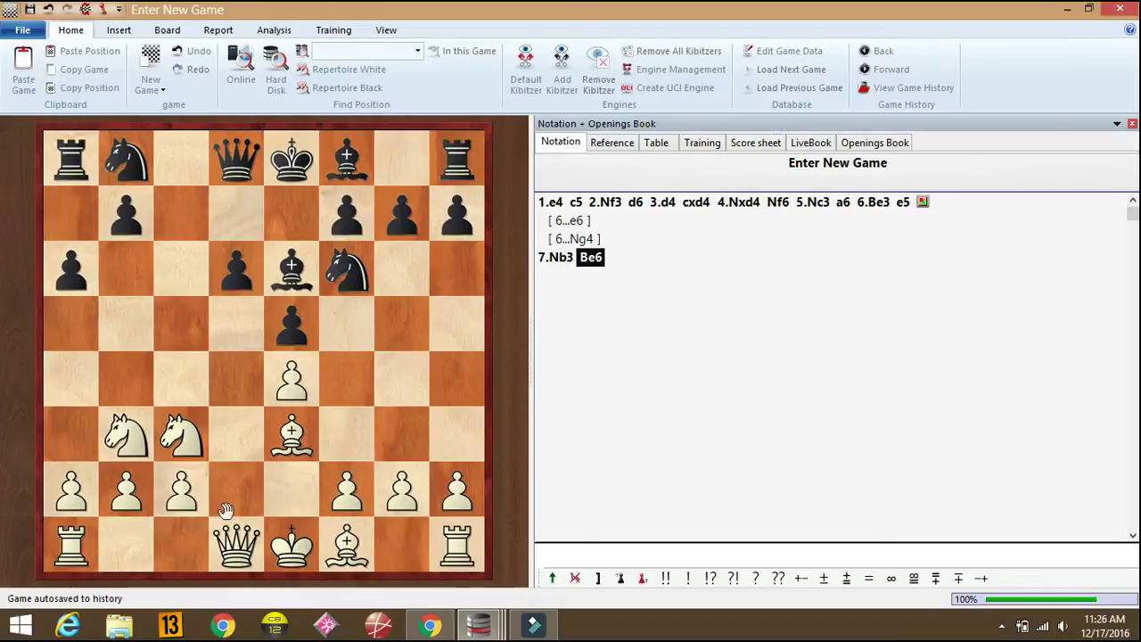
Extend the main line with 8.Qd2 Nbd7 9.f3 b5 10.0-0-0.
click(217, 481)
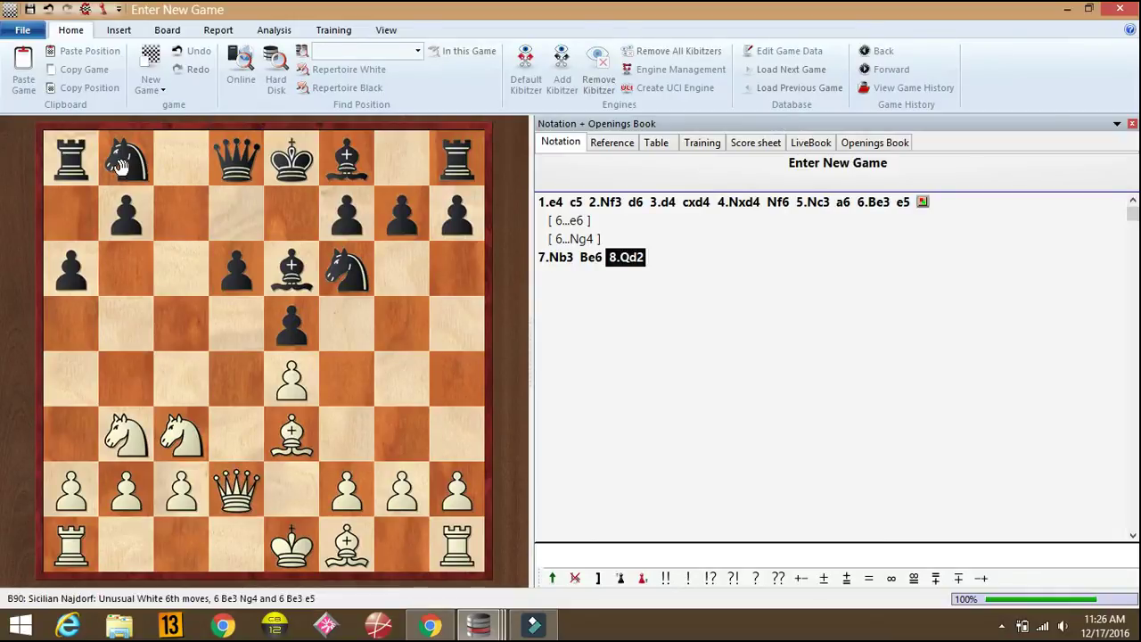
click(239, 212)
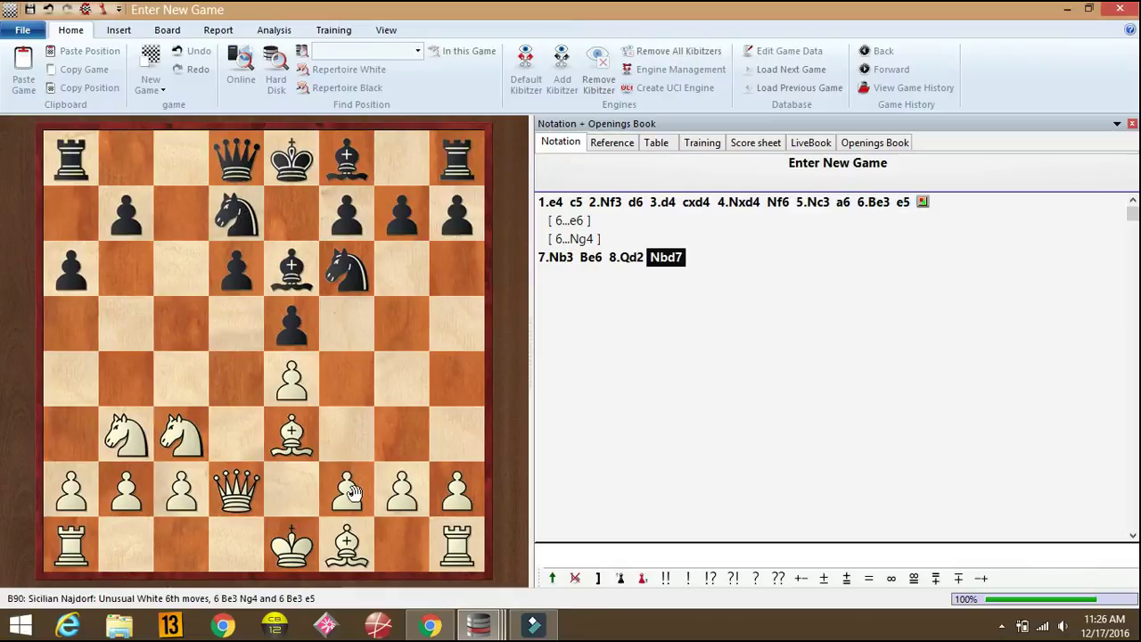
drag(348, 488, 342, 413)
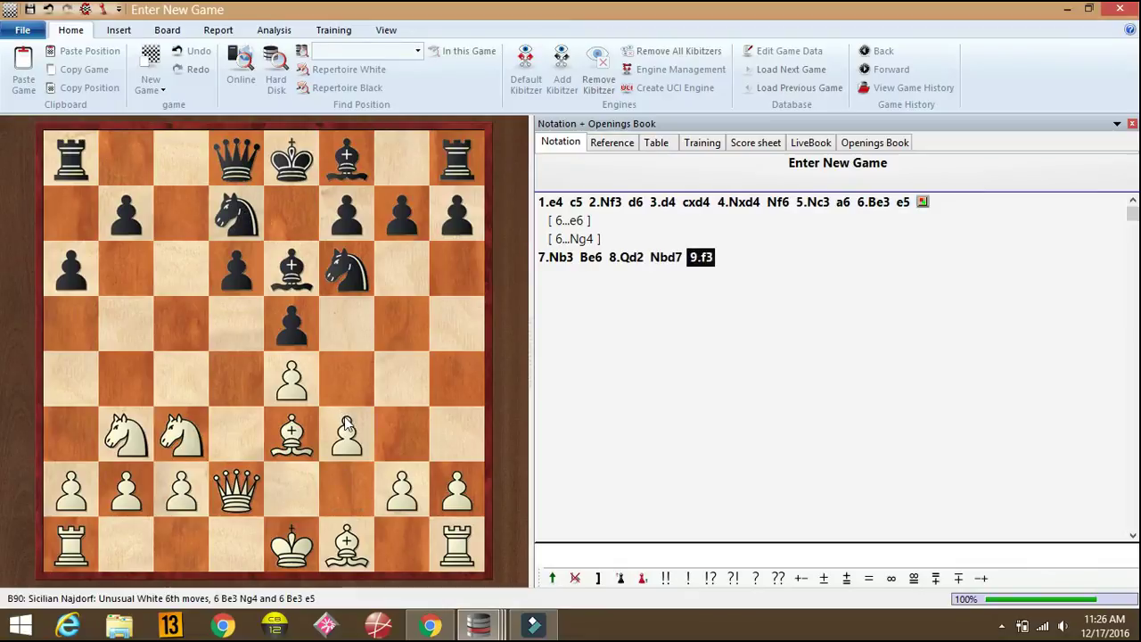
click(137, 314)
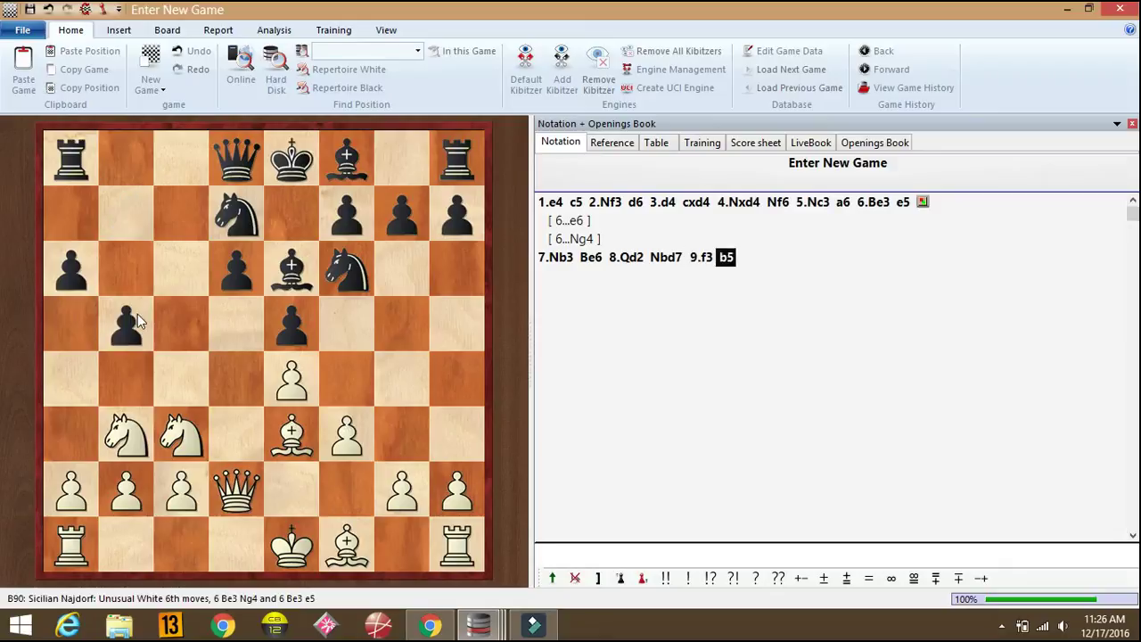
click(180, 543)
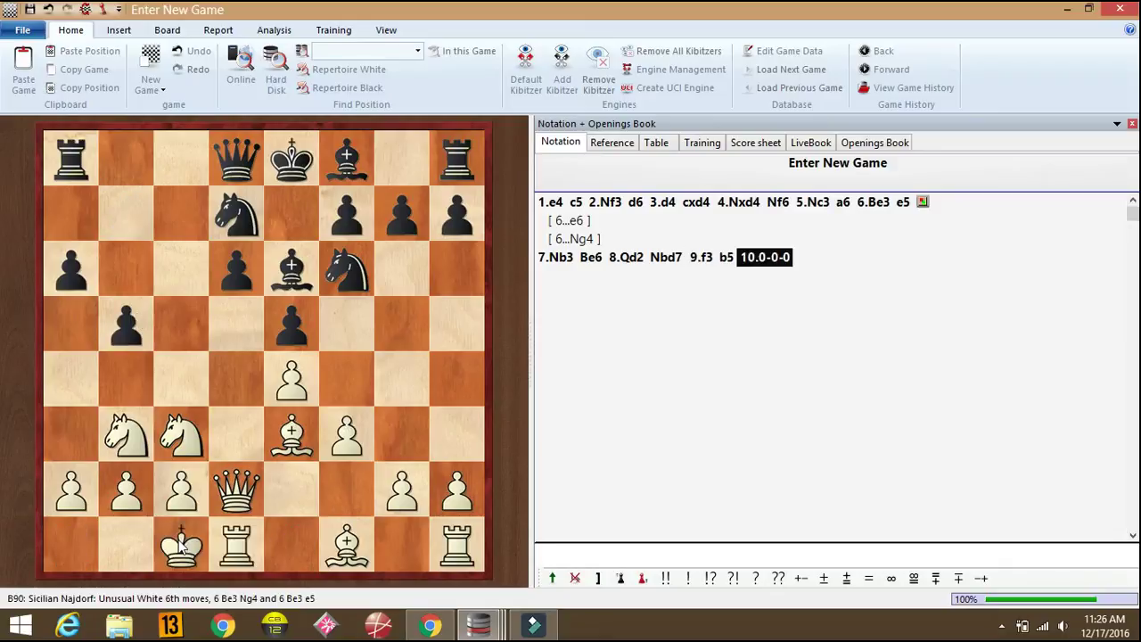
Continue the main line with 10...Nb6 11.Qf2 Nc4 12.Bxc4 bxc4 13.Nc5.
drag(236, 218, 126, 267)
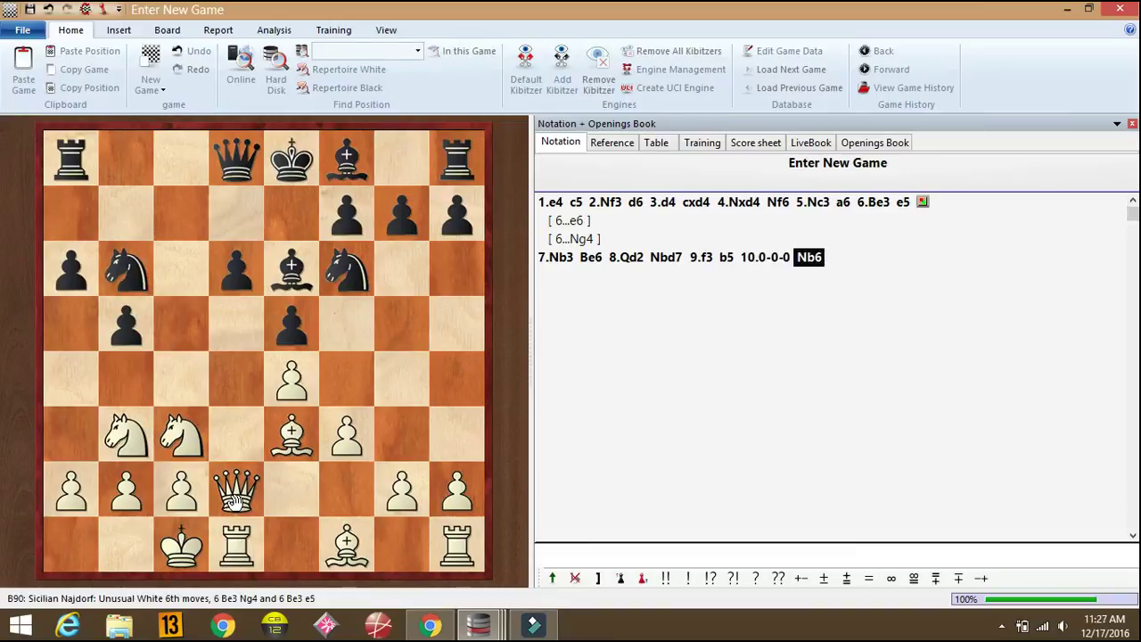
drag(233, 499, 343, 500)
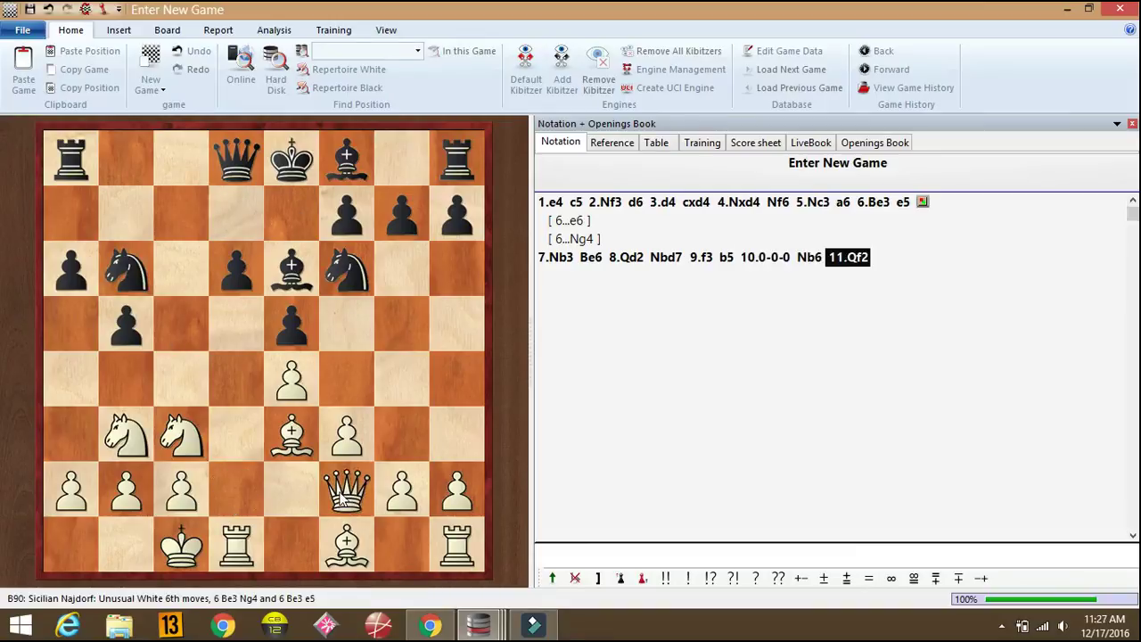
click(134, 282)
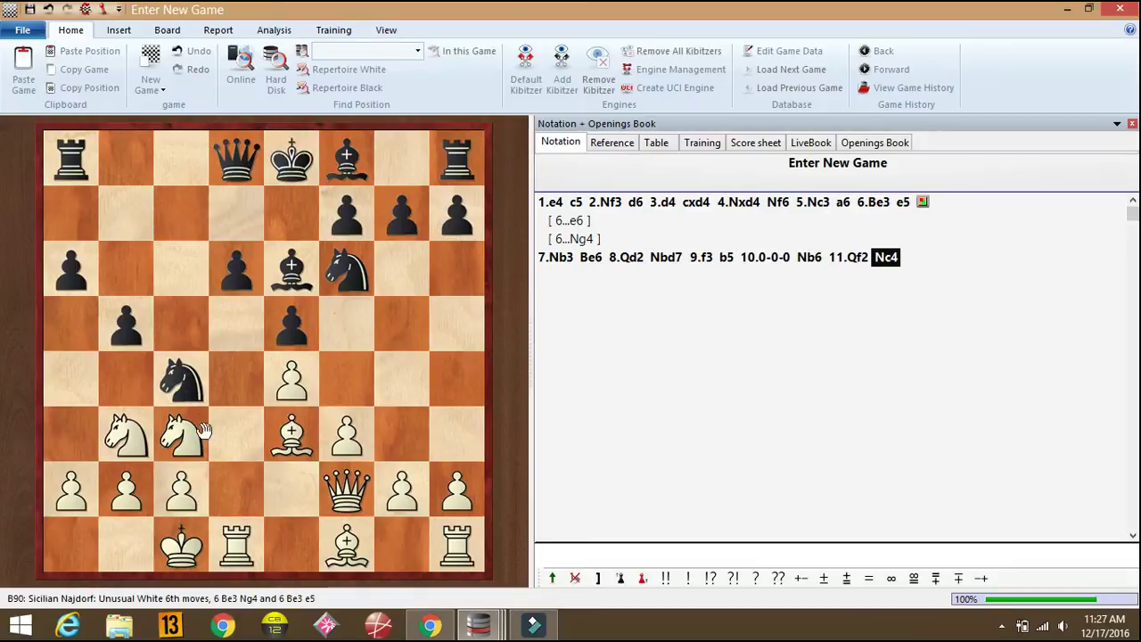
click(185, 396)
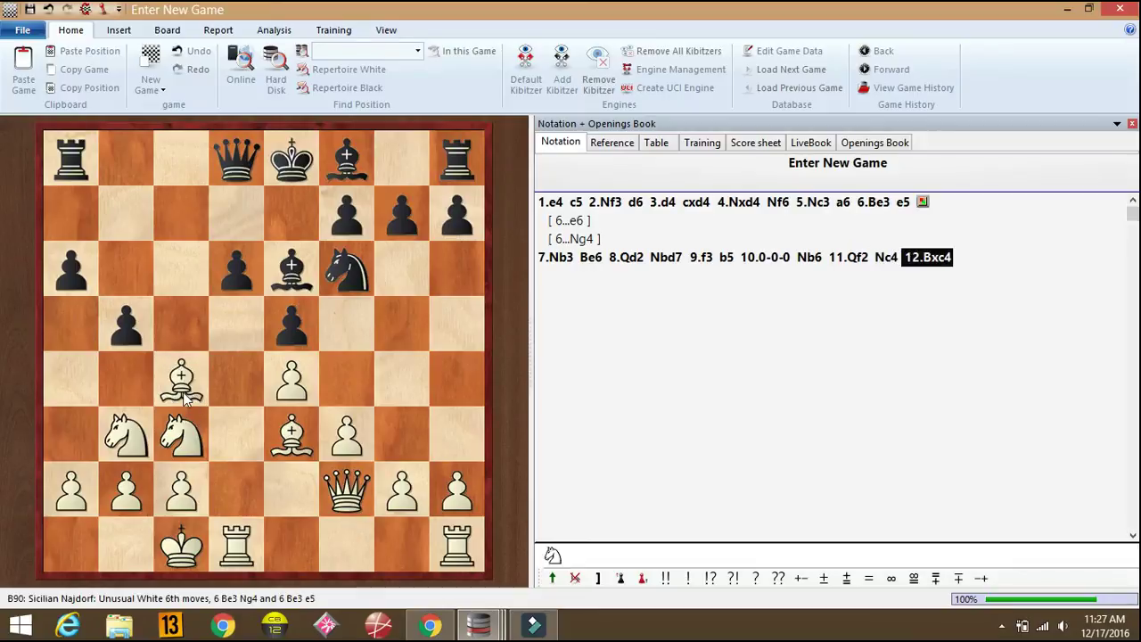
click(143, 339)
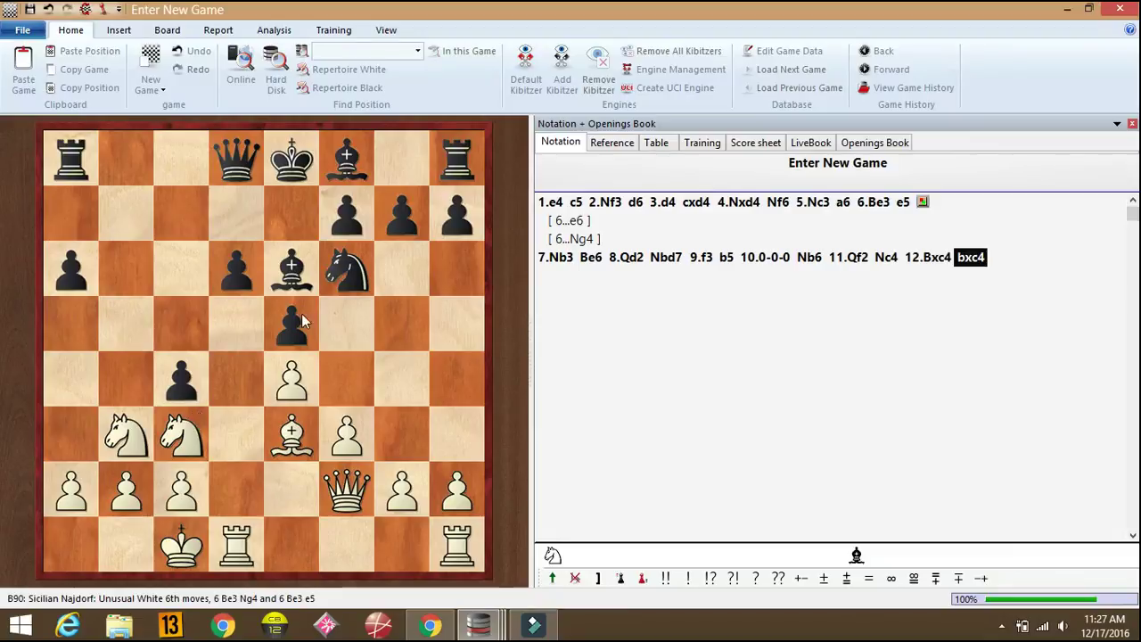
click(181, 322)
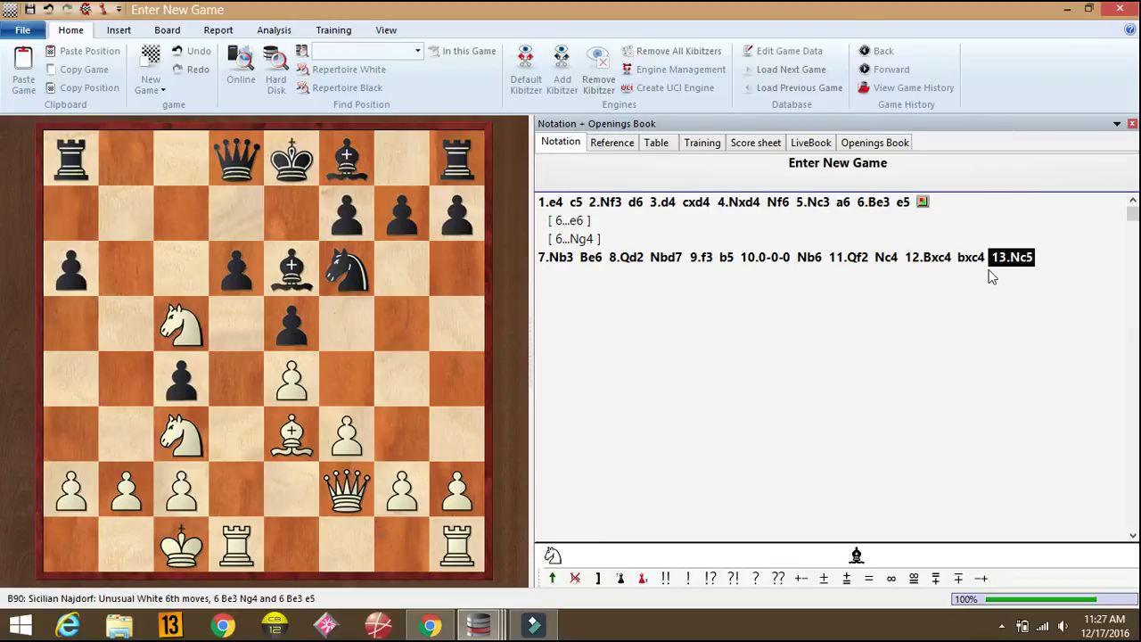
Switch to the annotated 2005 WchT Beersheba game and copy its English comment after 13.Nc5 from "It is one of" through "queenside".
click(477, 623)
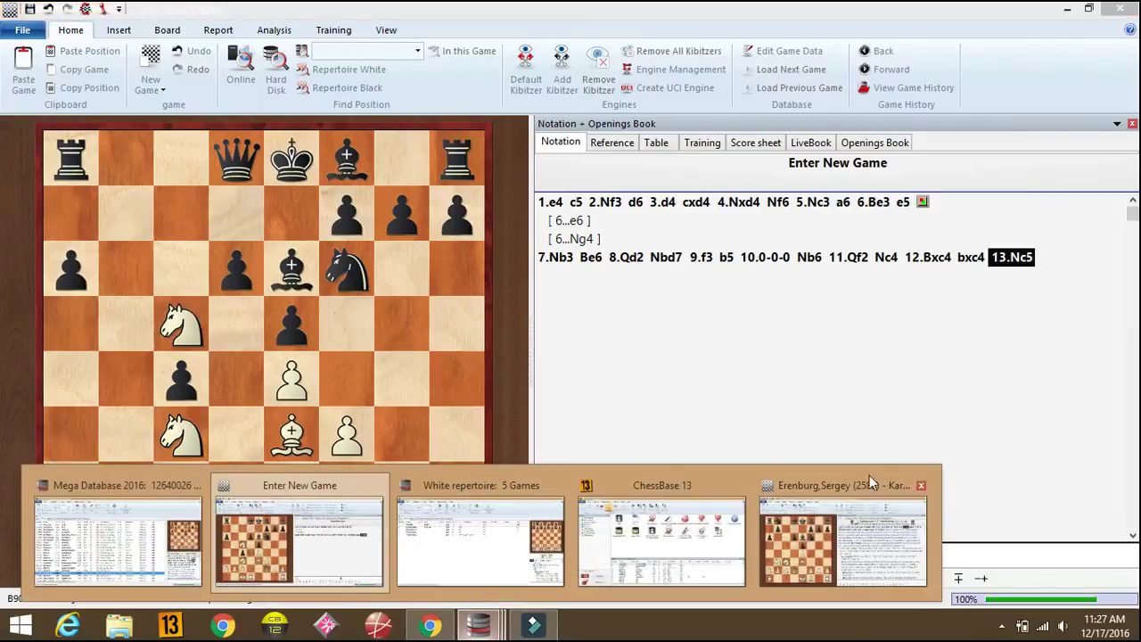
click(822, 541)
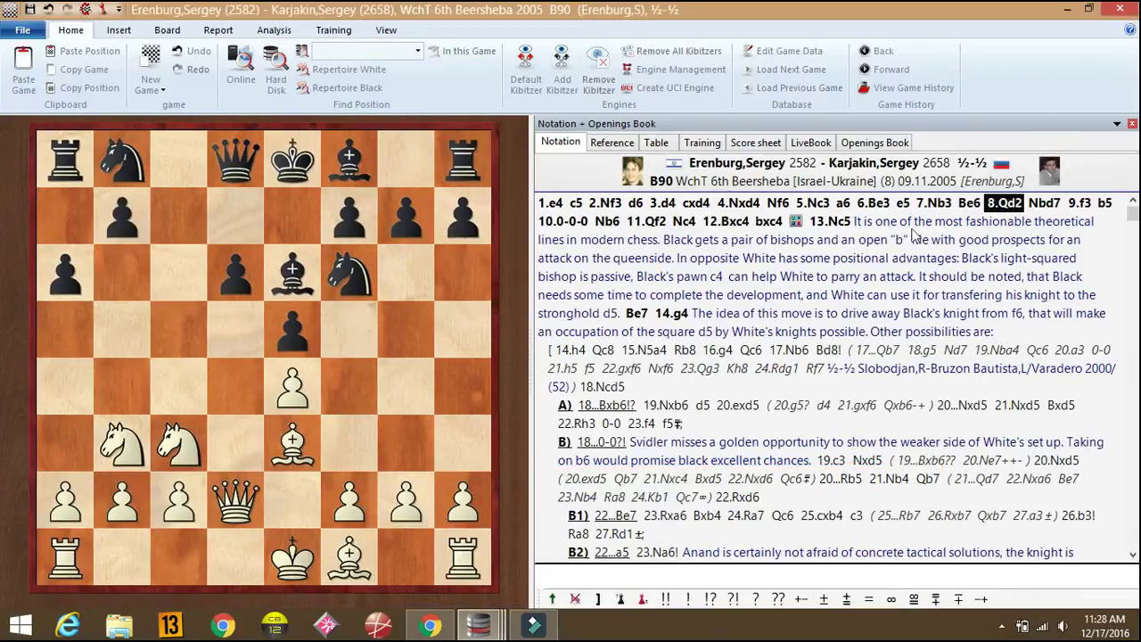
double_click(876, 234)
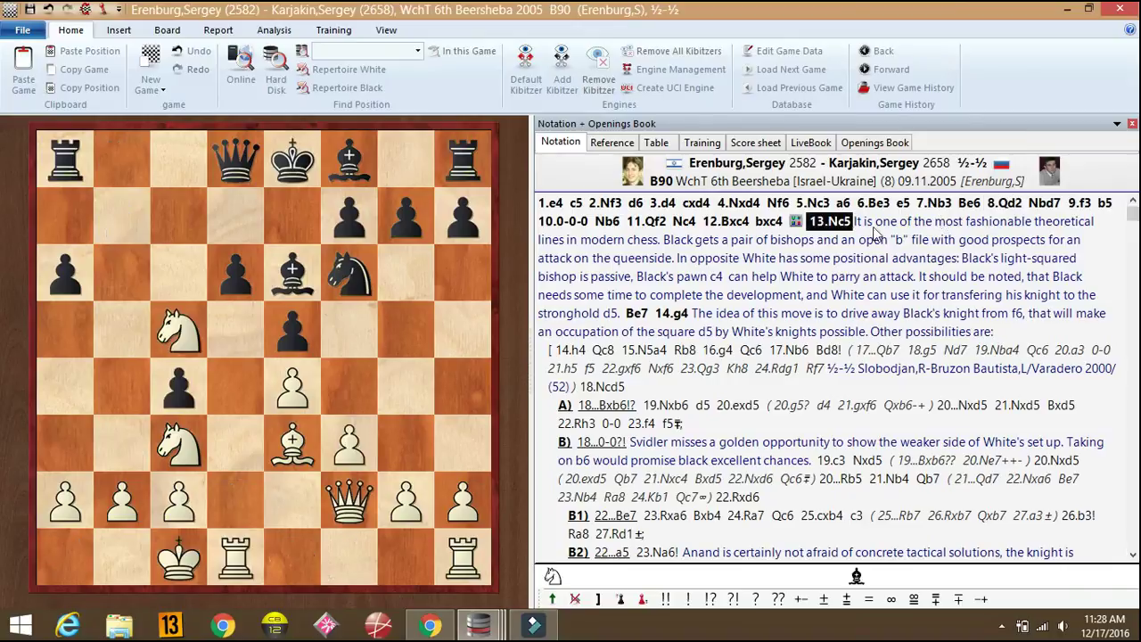
click(876, 234)
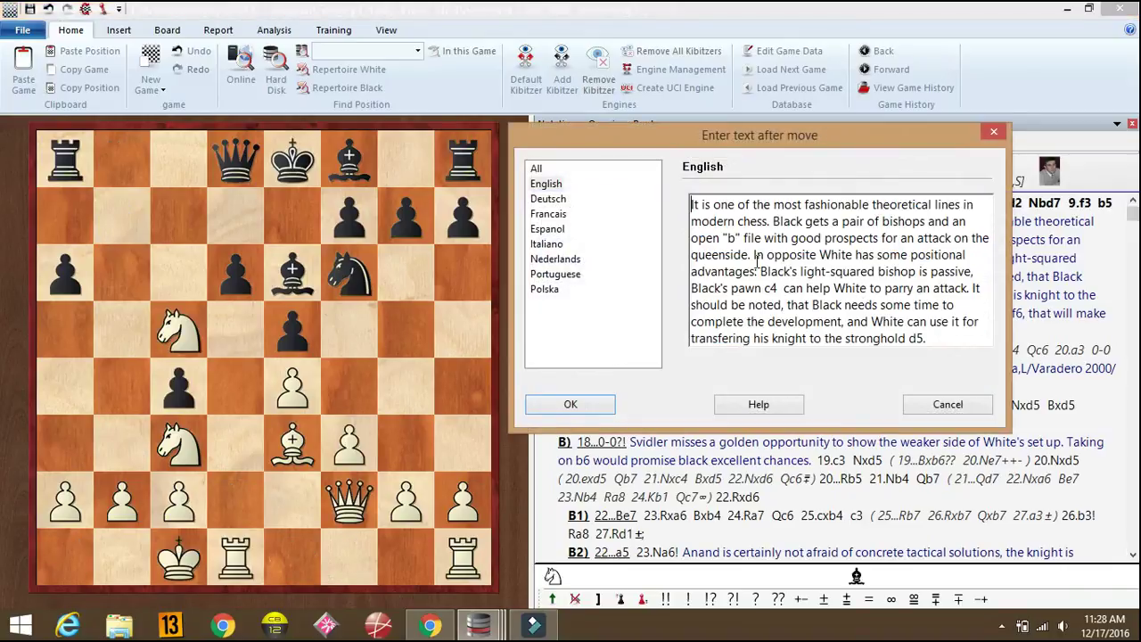
drag(749, 254, 684, 205)
key(ctrl+c)
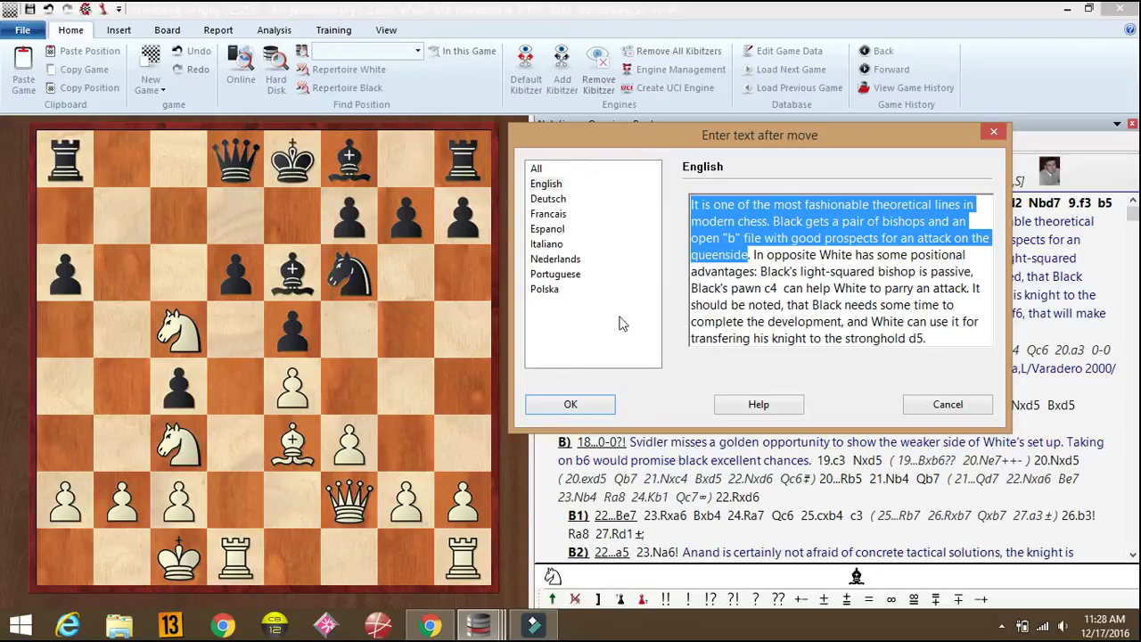
click(571, 405)
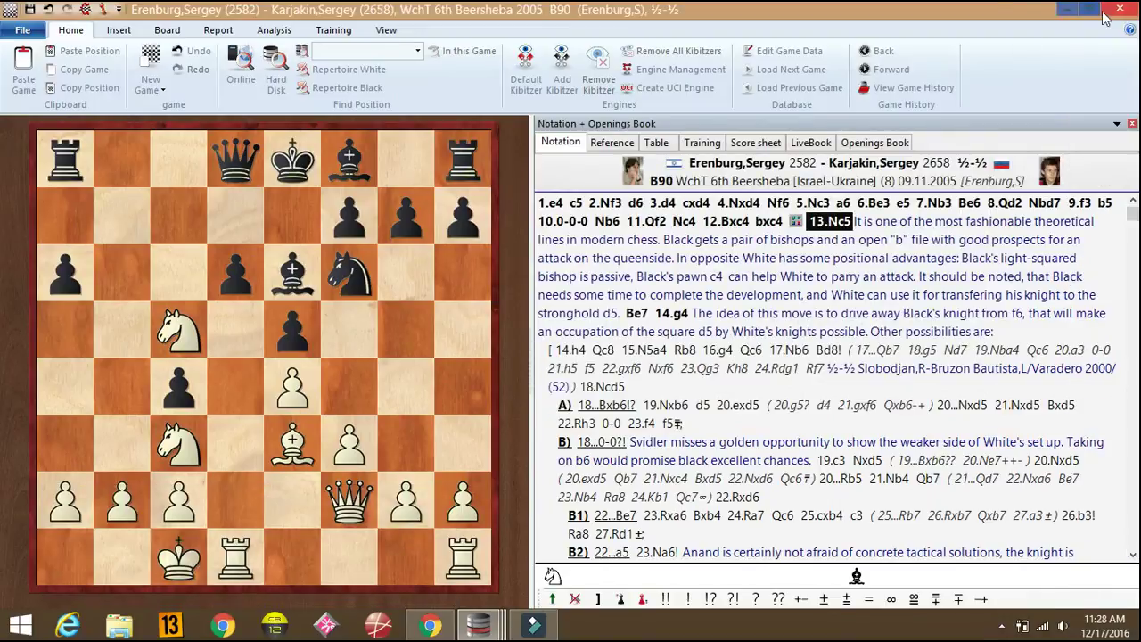
Close the source game without saving and paste the copied English comment as text after 13.Nc5 in the repertoire line.
click(1121, 11)
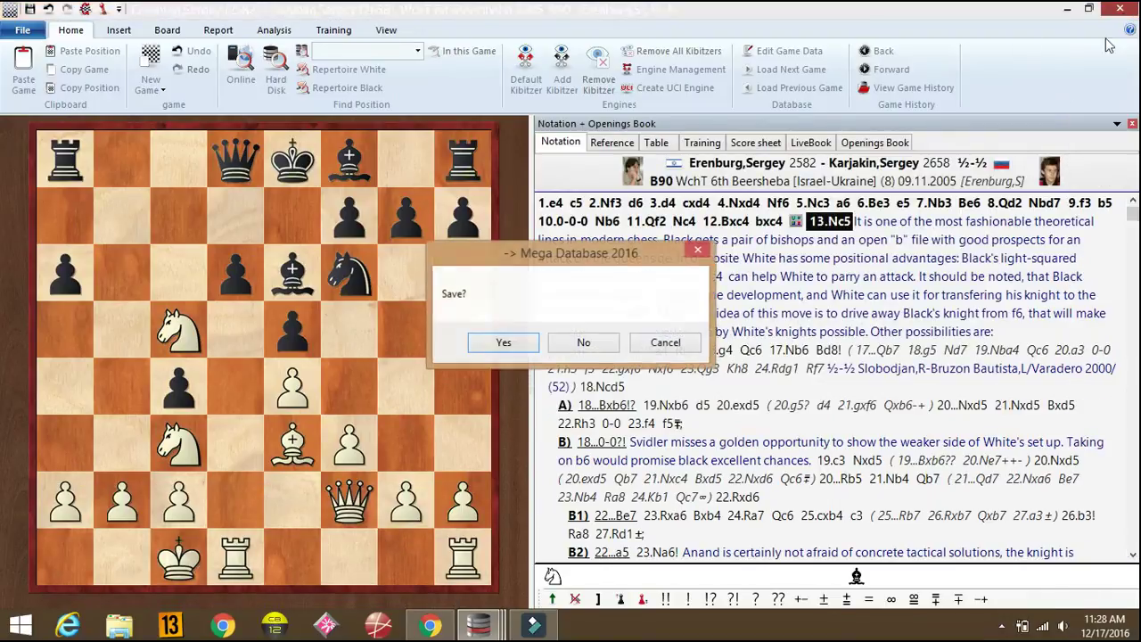
click(563, 344)
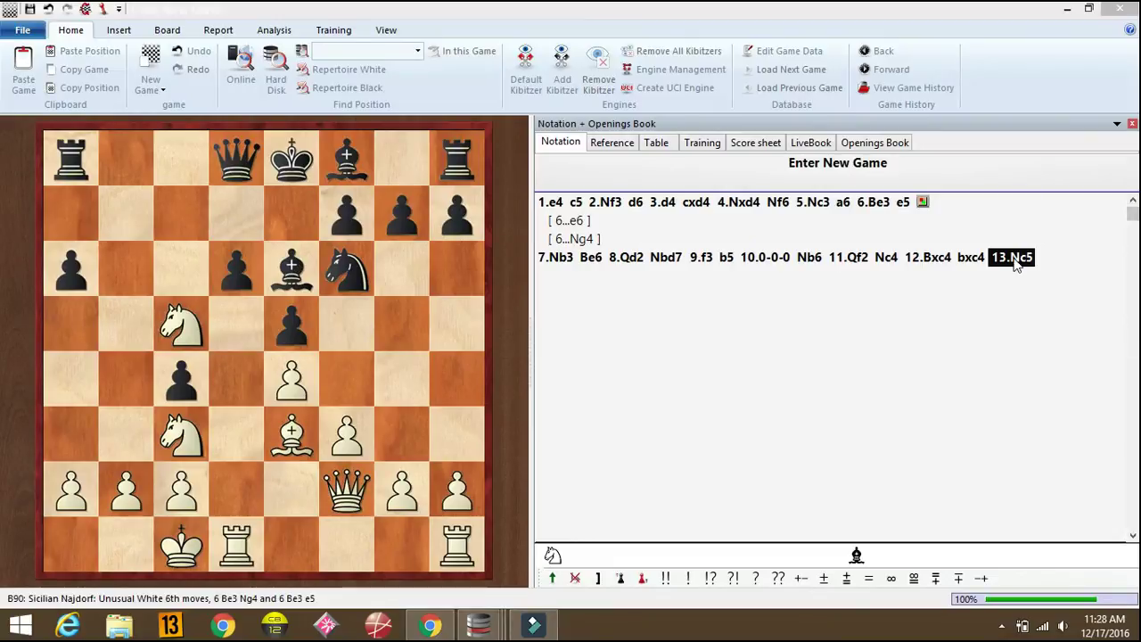
key(ctrl+a)
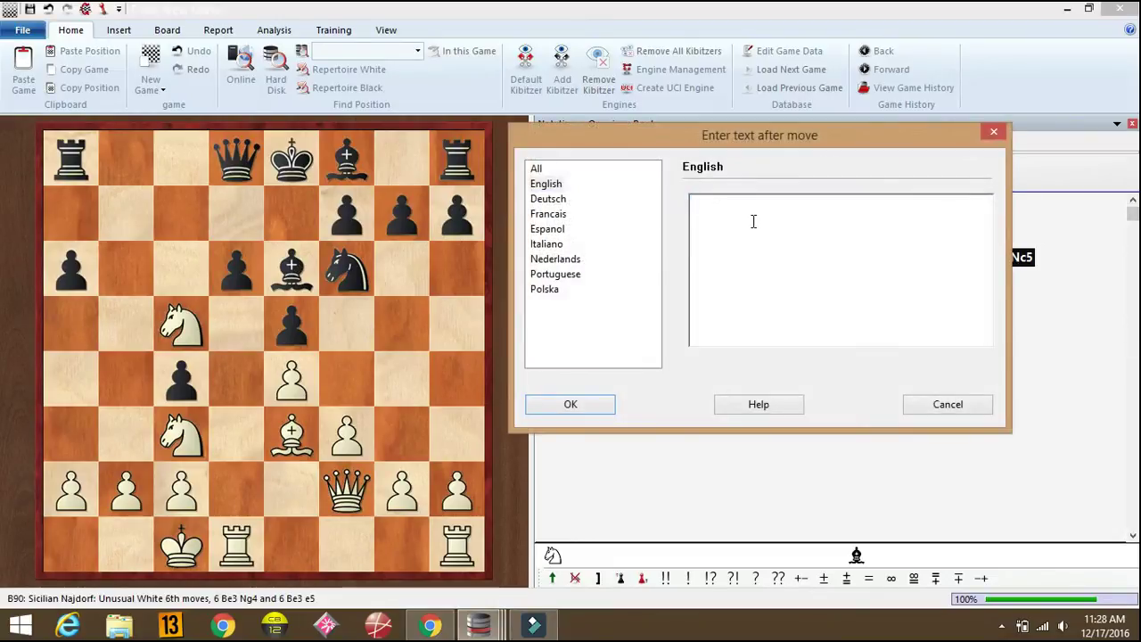
key(ctrl+v)
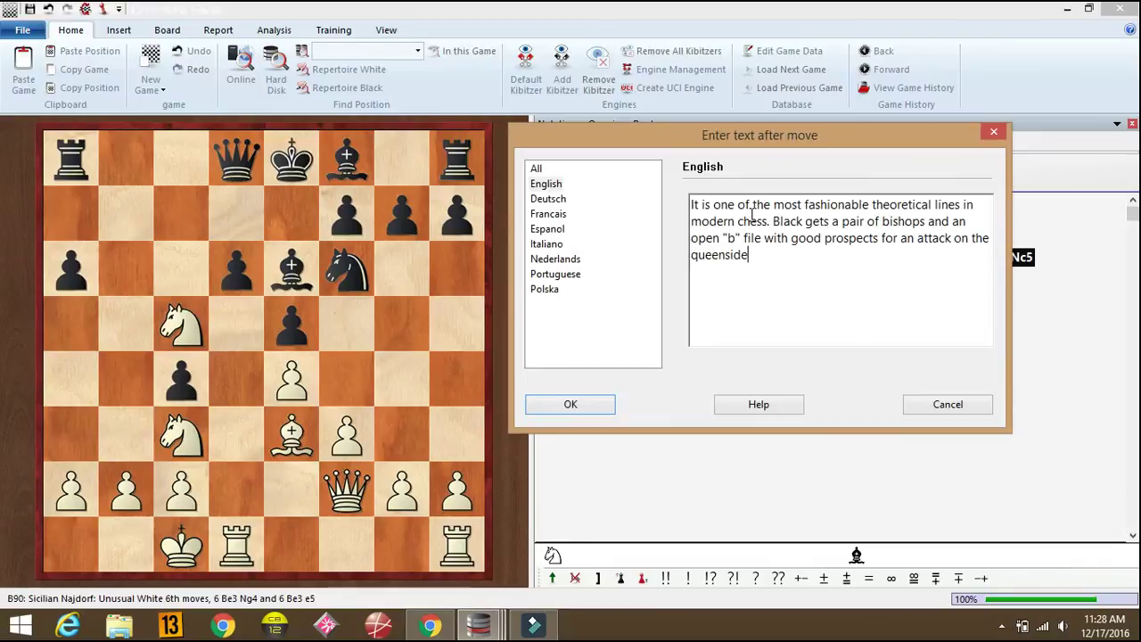
click(541, 408)
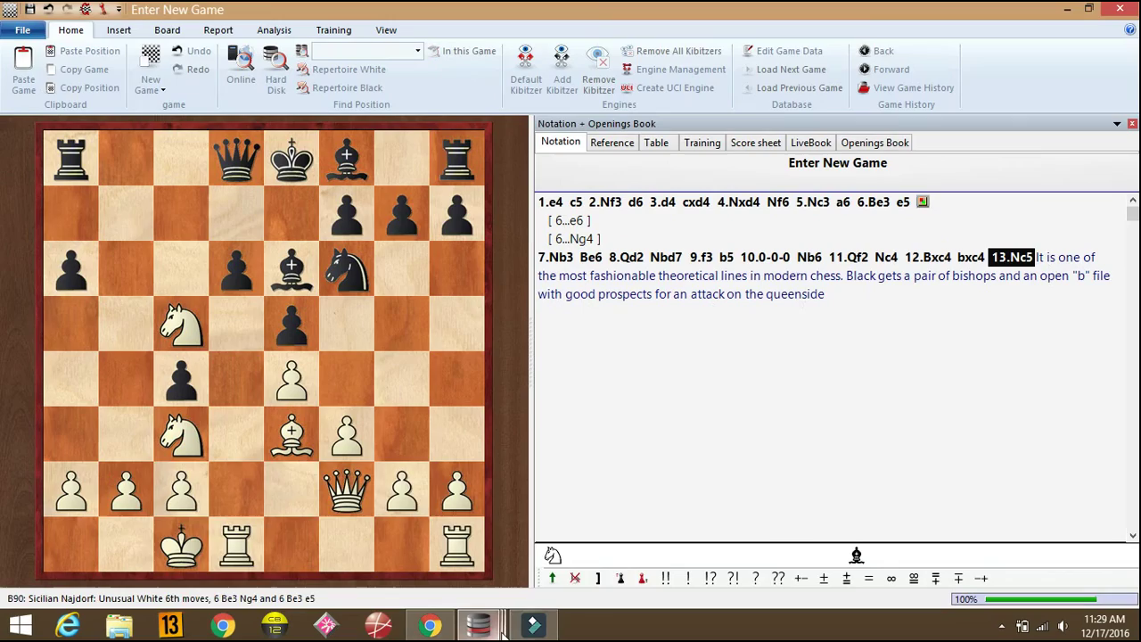
Switch to Mega Database 2016 and reopen the annotated 2005 WchT Beersheba game.
mouse_move(502, 629)
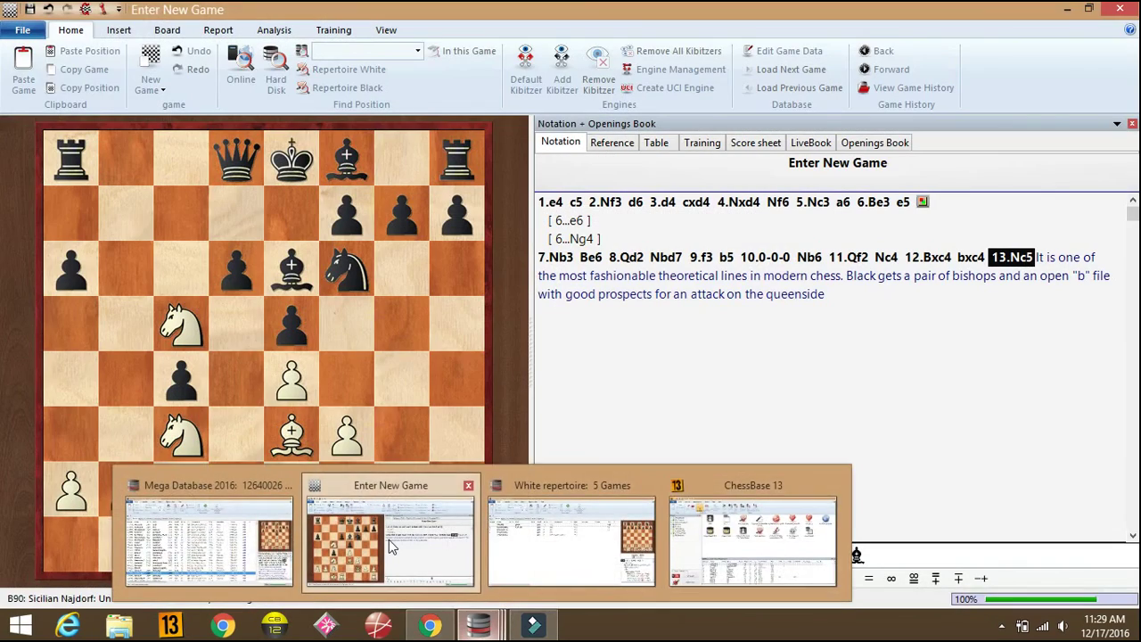
click(389, 539)
mouse_move(479, 624)
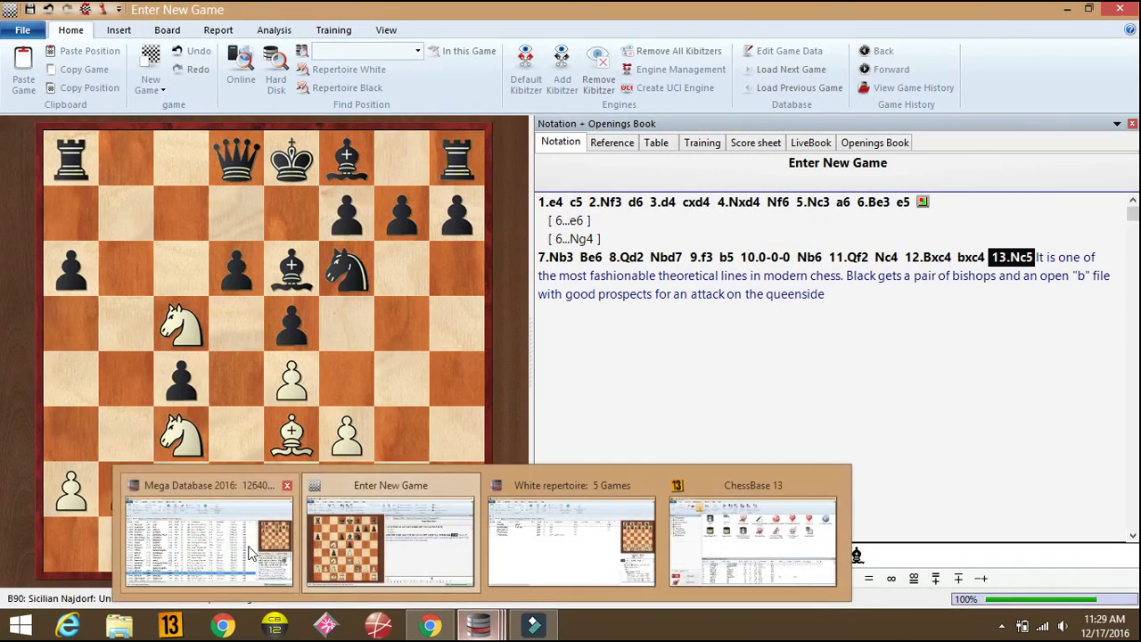
click(217, 543)
click(367, 520)
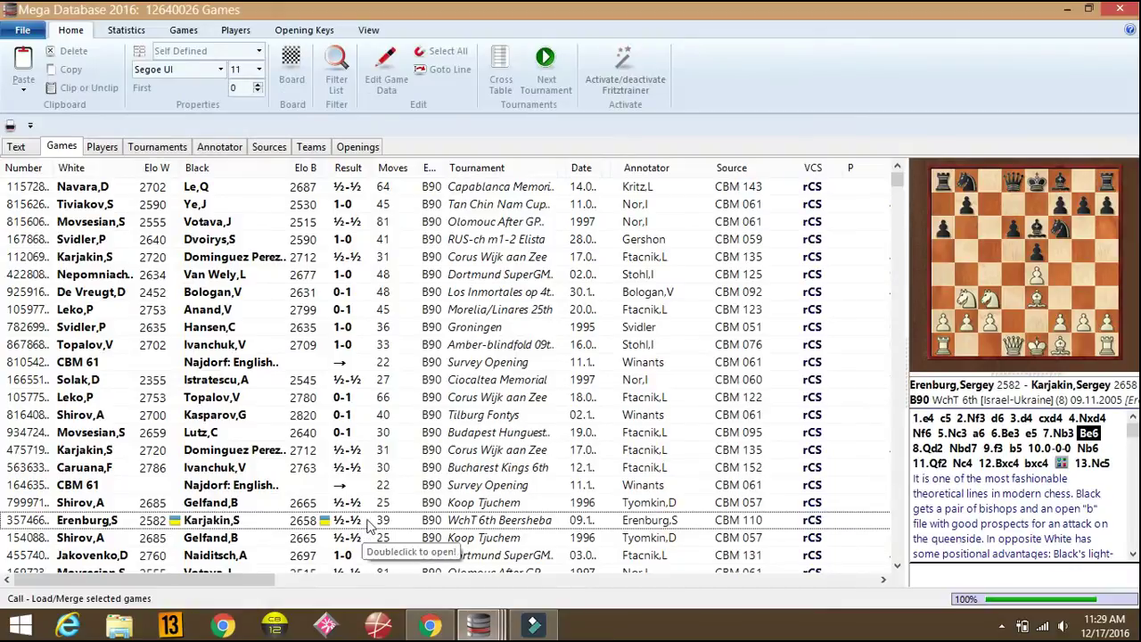
double_click(368, 519)
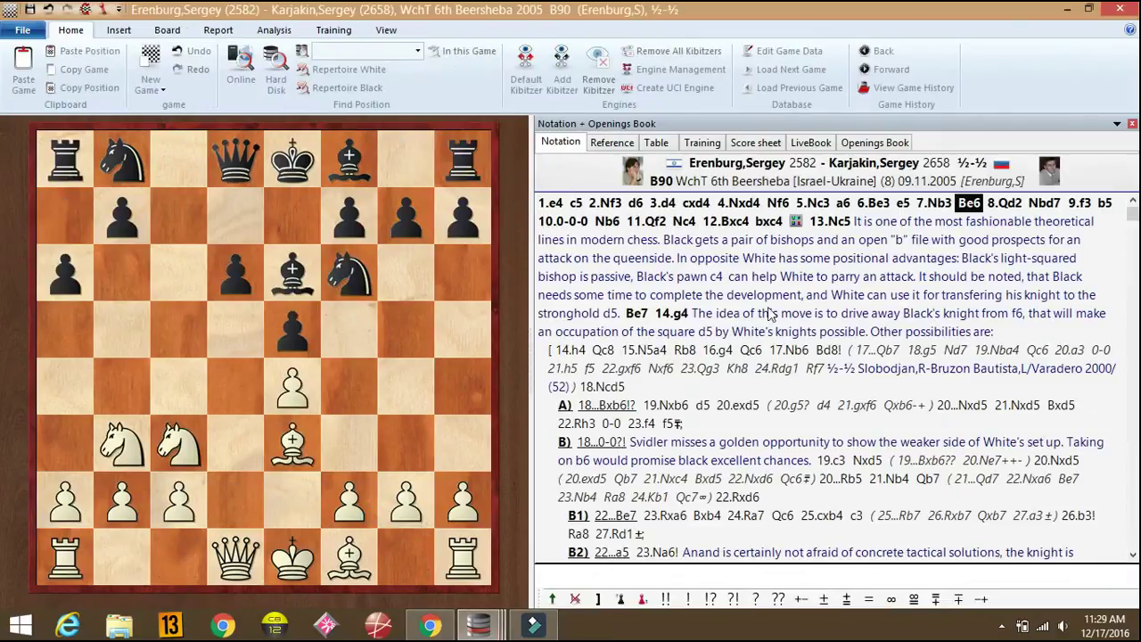
Delete all commentary from the Beersheba game so only its moves are left.
right_click(1109, 239)
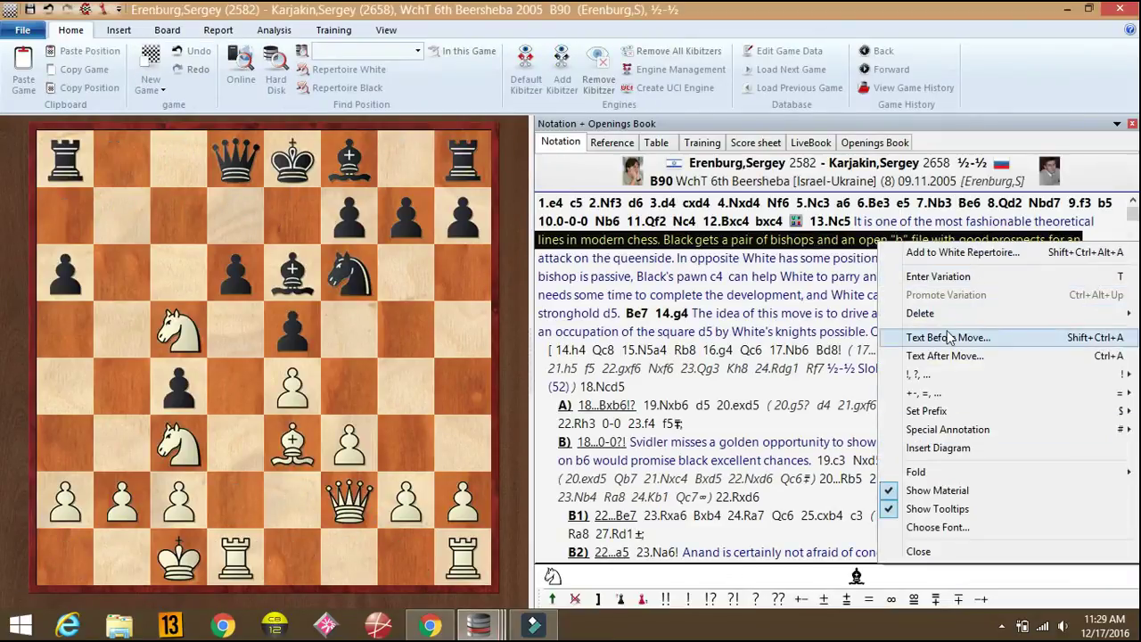
mouse_move(944, 322)
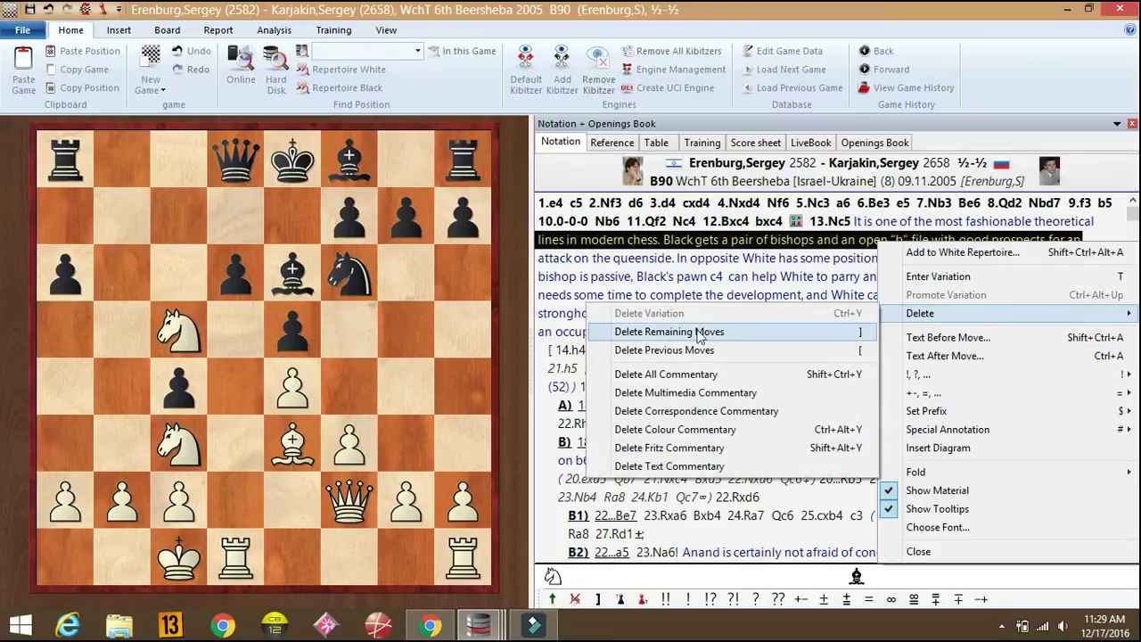
click(709, 378)
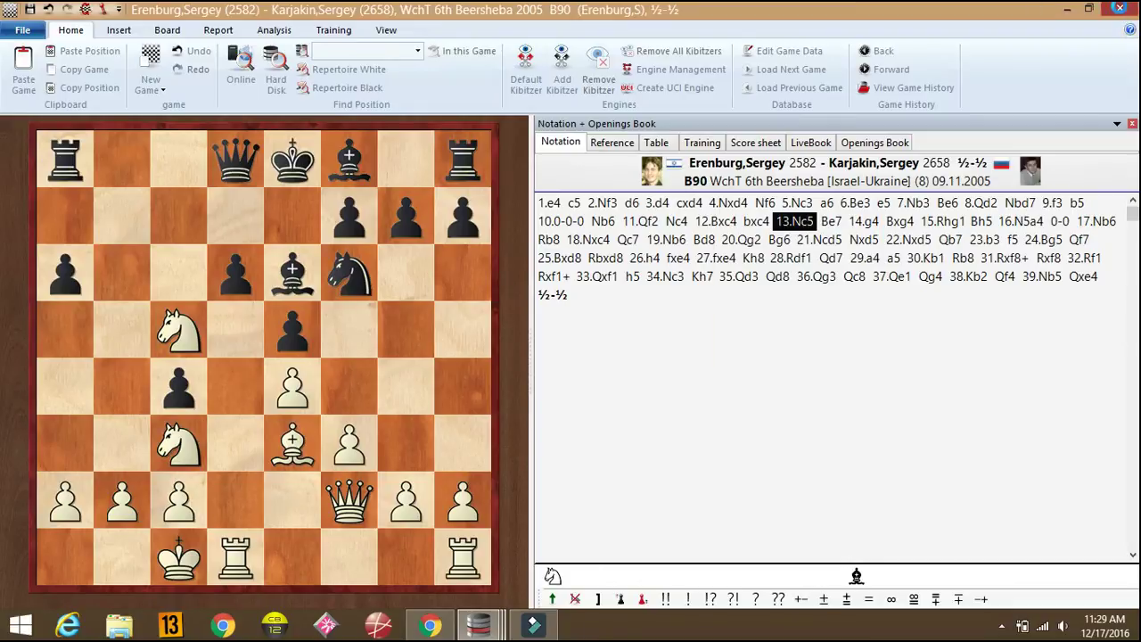
Close the stripped game without saving and paste its moves from 13...Be7 through 39...Qxe4 into the repertoire line.
click(1119, 8)
click(580, 341)
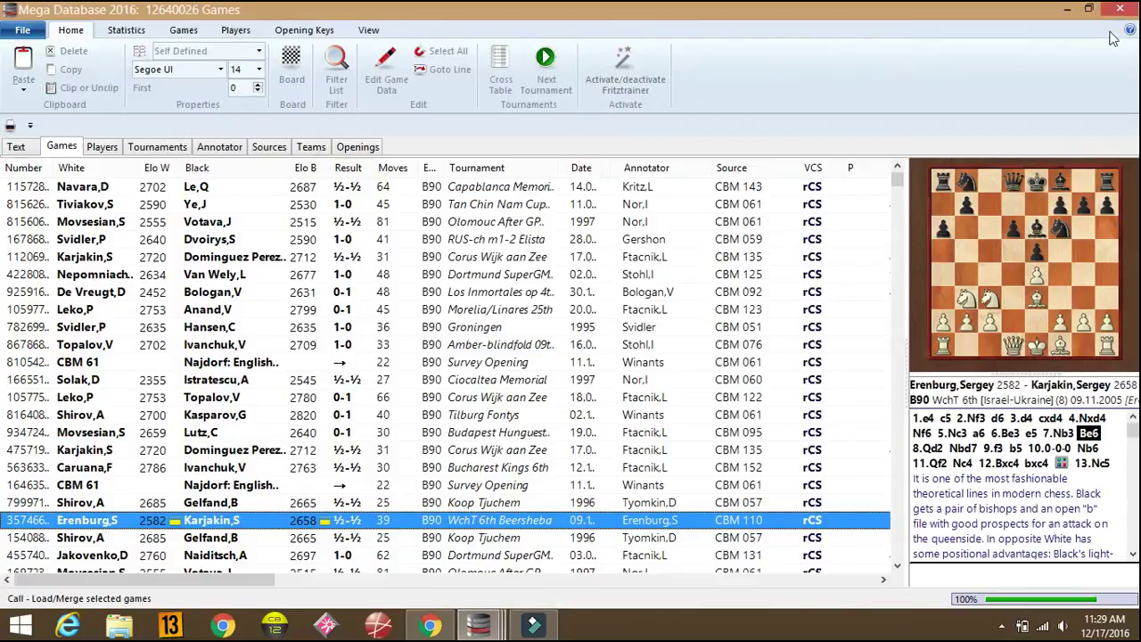
click(1067, 9)
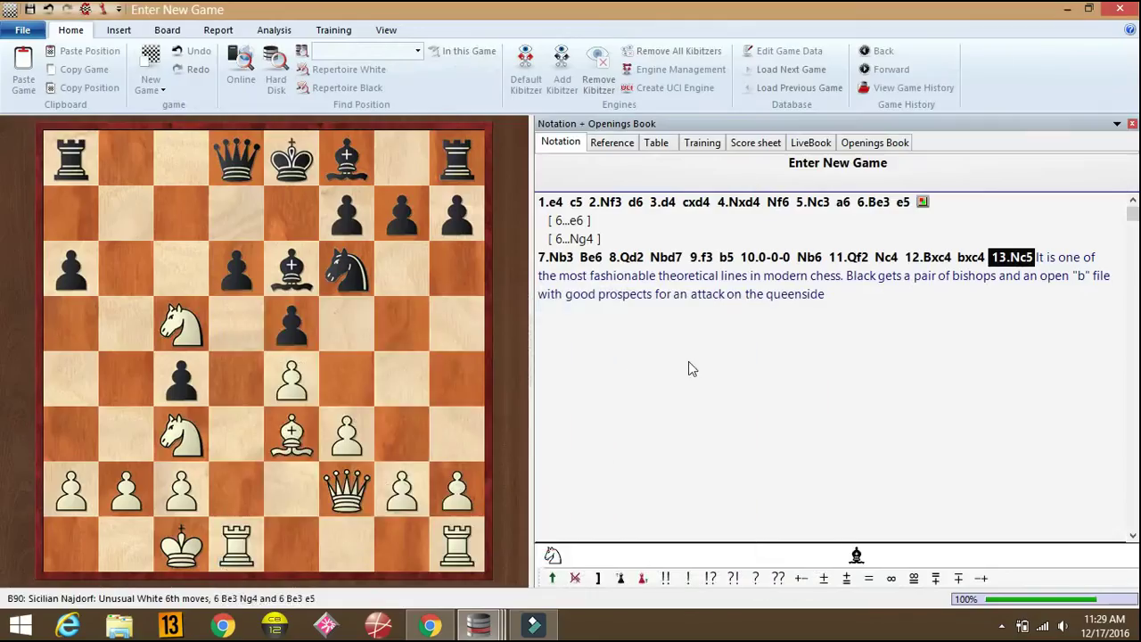
text(Be7 14.g4 Bxg4 15.Rhg1 Bh5 16.N5a4 0-0 17.Nb6 Rb8 18.Nxc4 Qc7 19.Nb6 Bd8 20.Qg2 Bg6 21.Ncd5 Nxd5 22.Nxd5 Qb7 23.b3 f5 24.Bg5 Qf7 25.Bxd8 Rbxd8 26.h4 fxe4 27.fxe4 Kh8 28.Rdf1 Qd7 29.a4 a5 30.Kb1 Rb8 31.Rxf8+ Rxf8 32.Rf1 Rxf1+ 33.Qxf1 h5 34.Nc3 Kh7 35.Qd3 Qd8 36.Qg3 Qc8 37.Qe1 Qg4 38.Kb2 Qf4 39.Nb5 Qxe4 ½-½ (39) Erenburg,S (2582)-Karjakin,S (2658) Beersheba 2005)
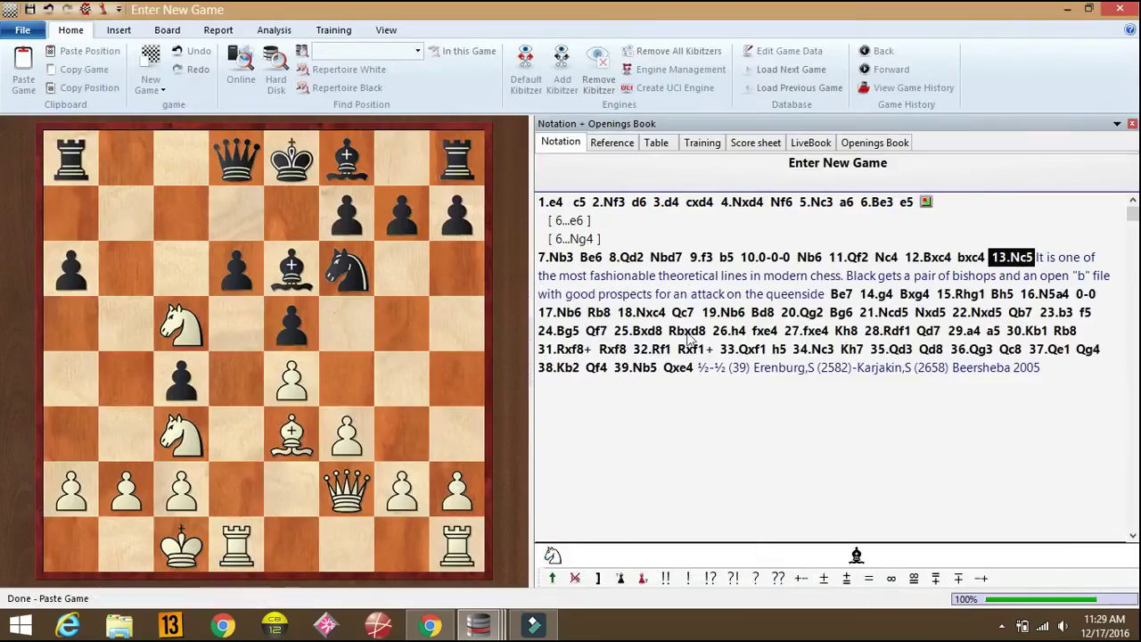
Extend the 6...e6 variation with the openings book moves 7.f3 b5 8.Qd2 Nbd7 and show the notation again.
click(565, 222)
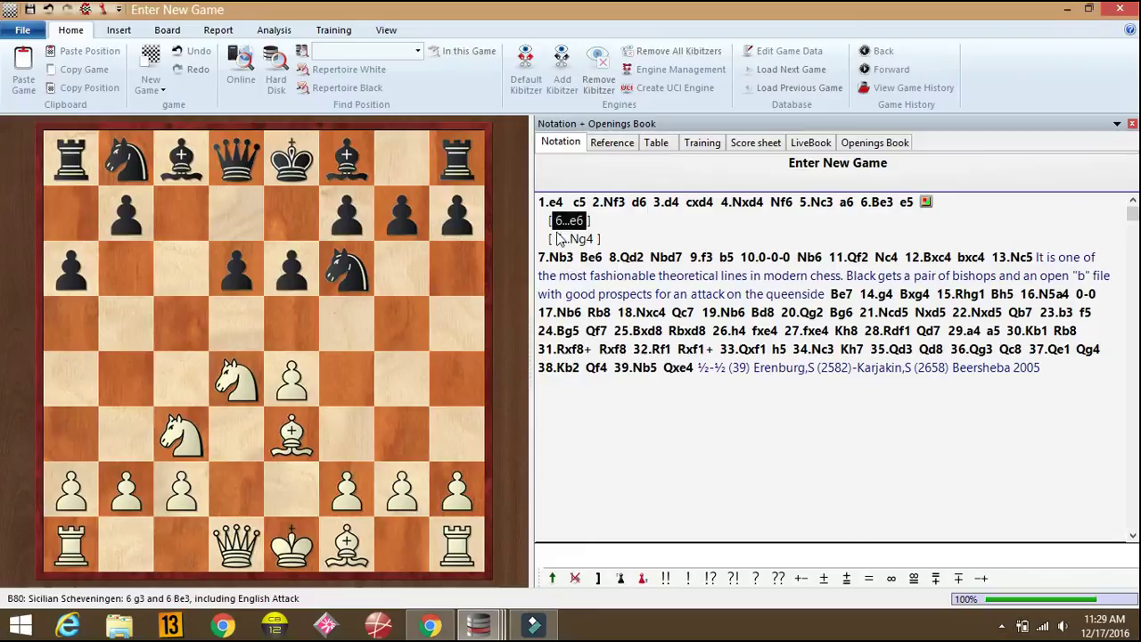
click(894, 144)
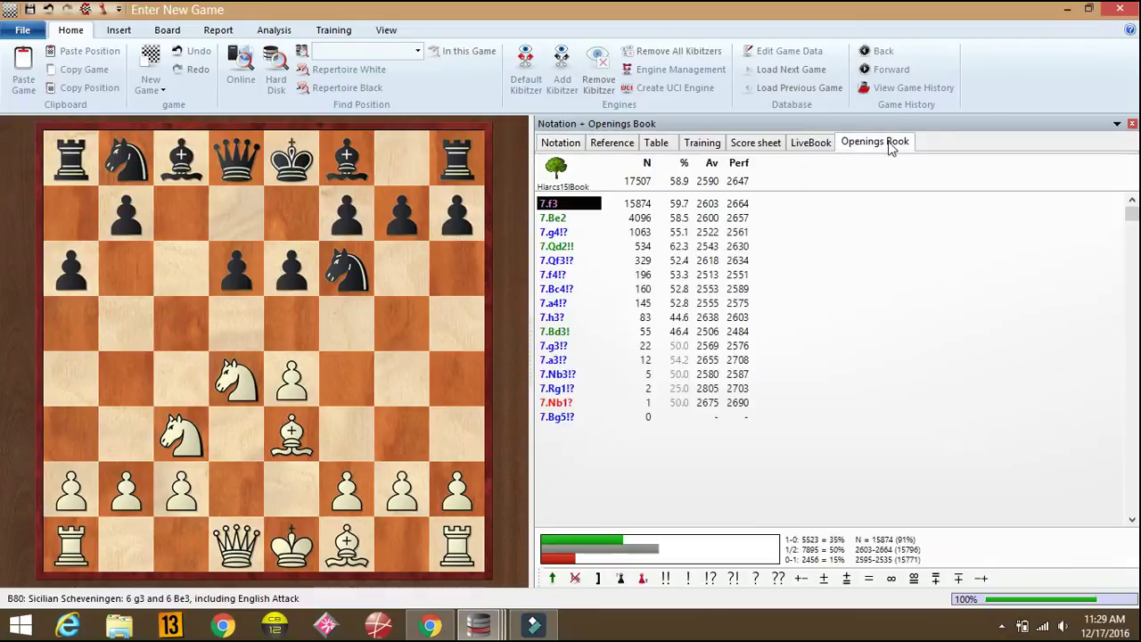
click(565, 204)
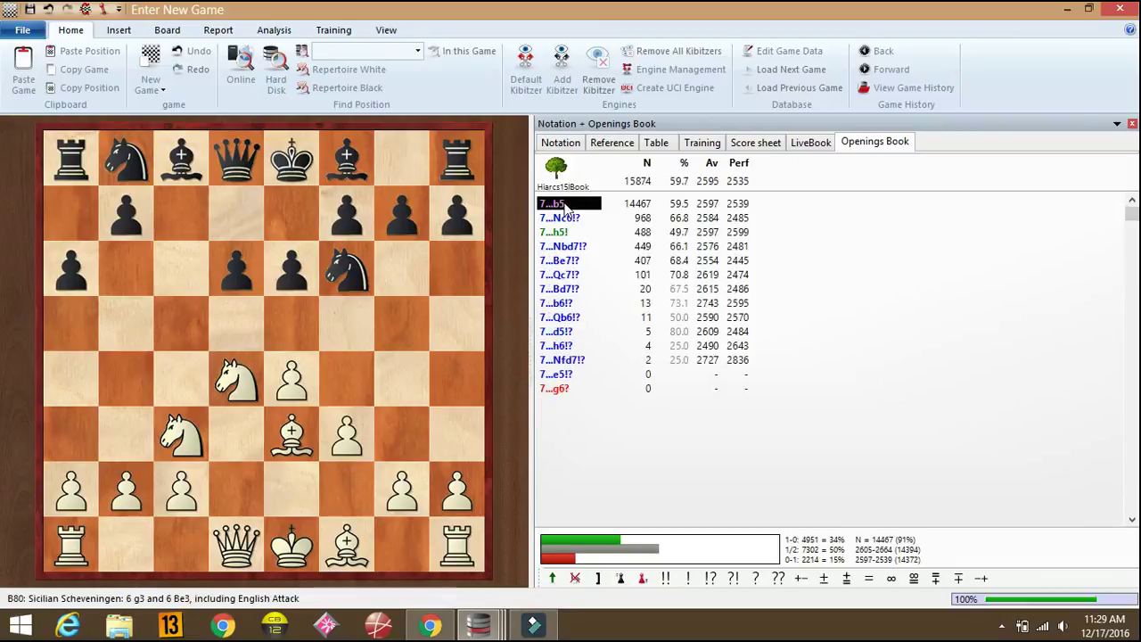
click(574, 207)
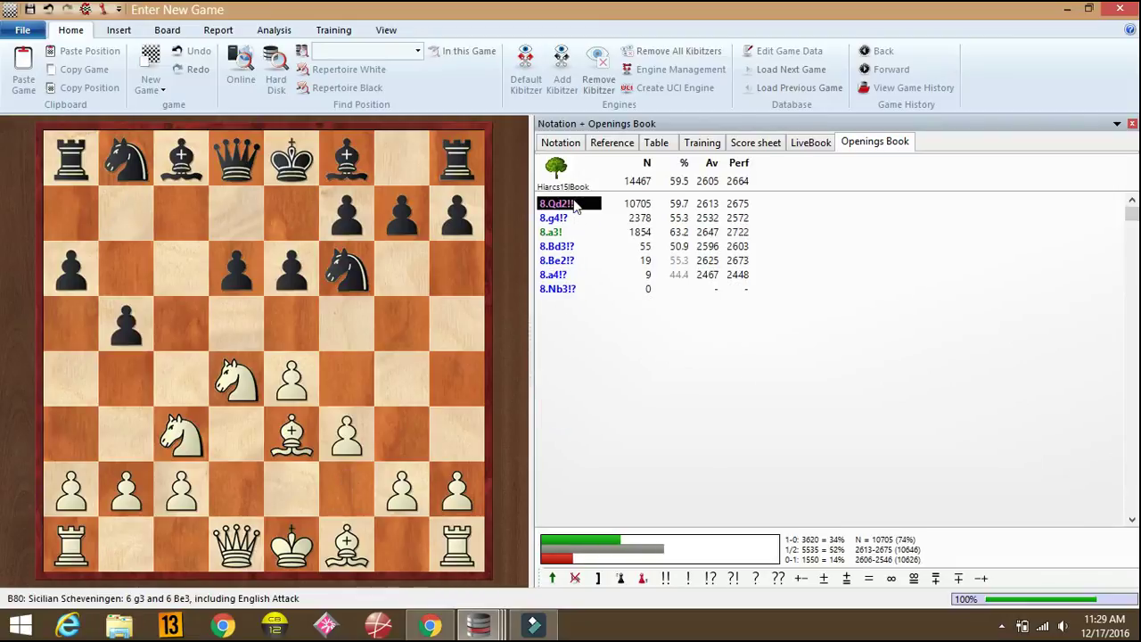
click(575, 207)
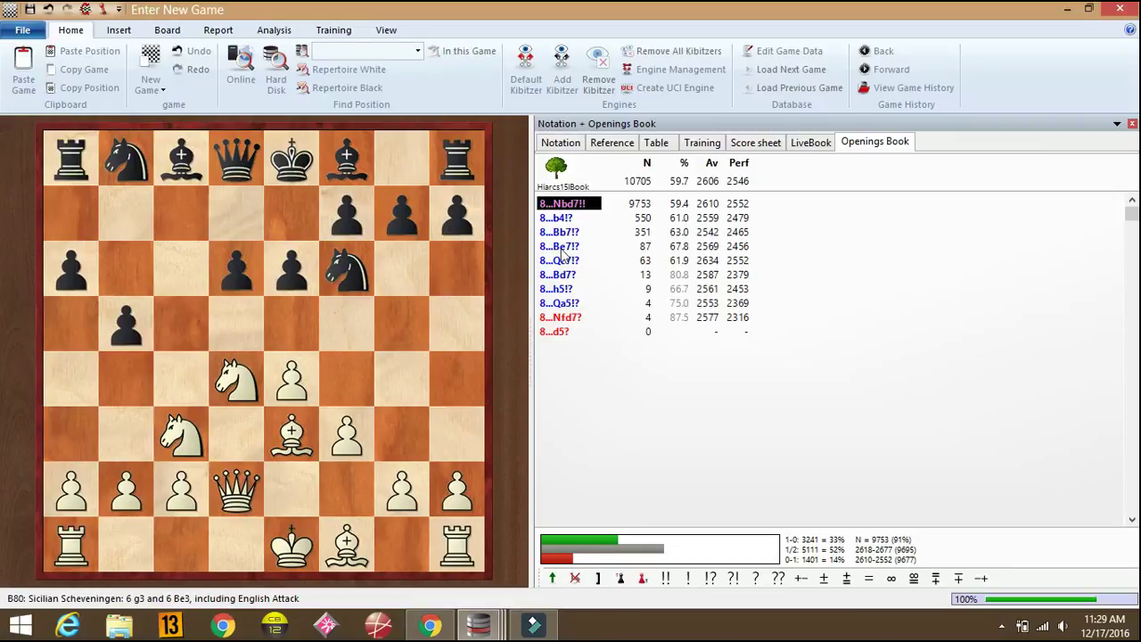
click(554, 204)
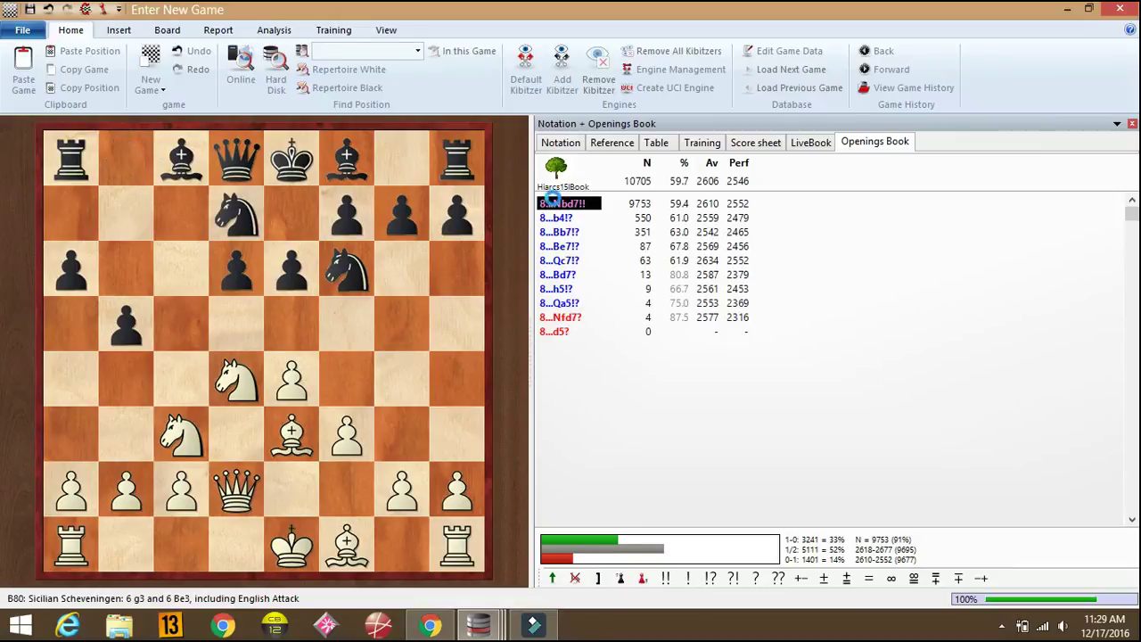
click(570, 144)
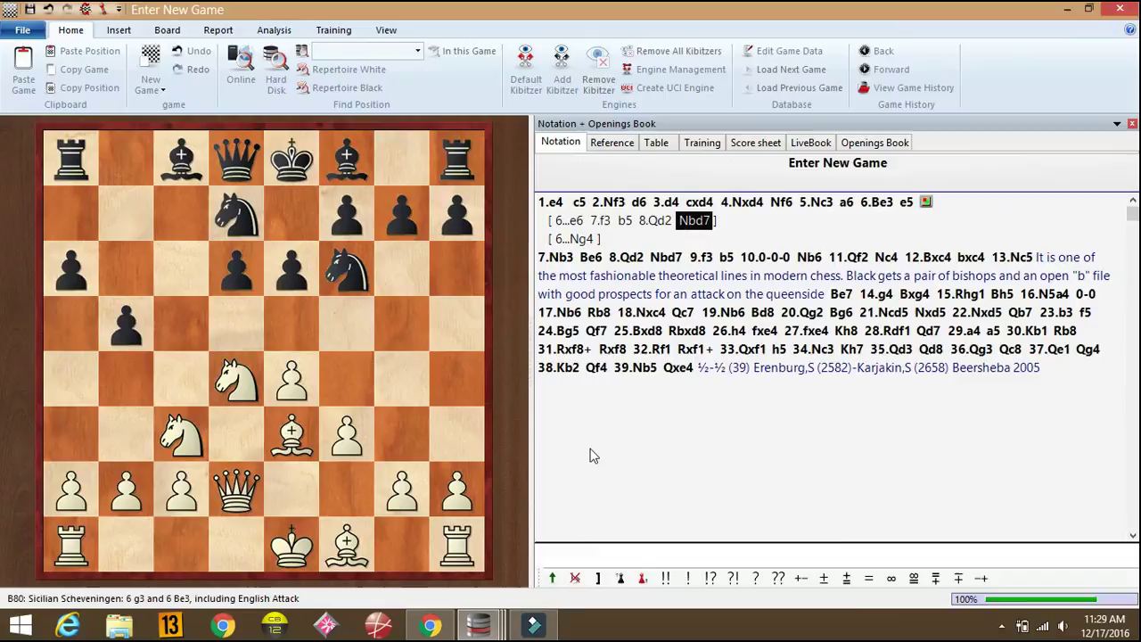
Save the line to the white repertoire database with the White name "Scicilian Schenveningen" and close its board window.
key(ctrl+s)
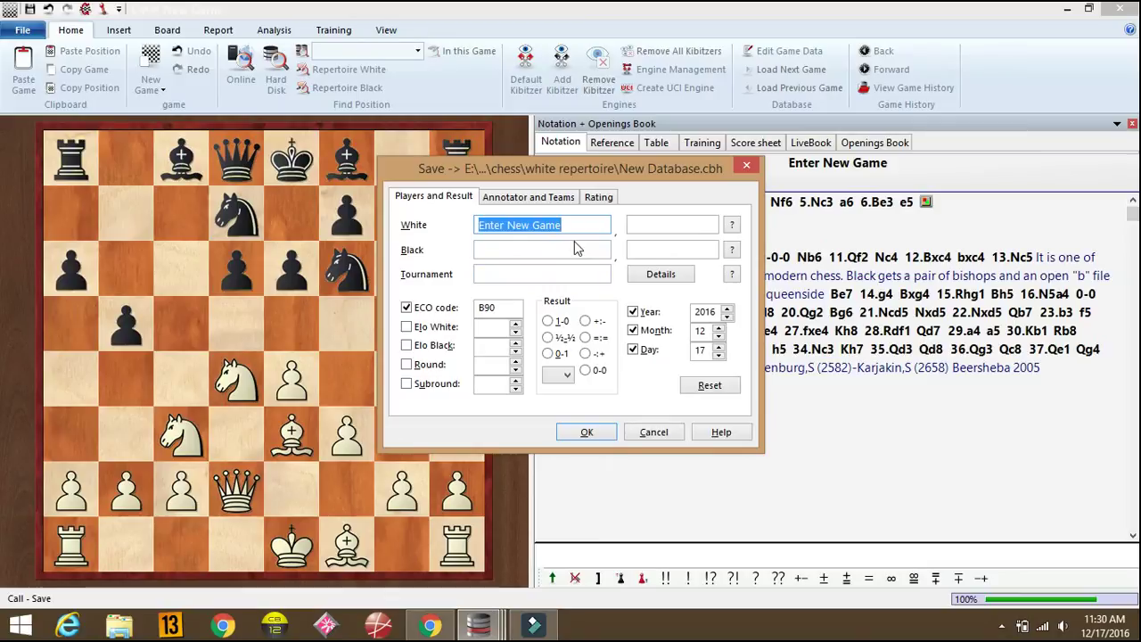
text(Scicilian Schenveningen)
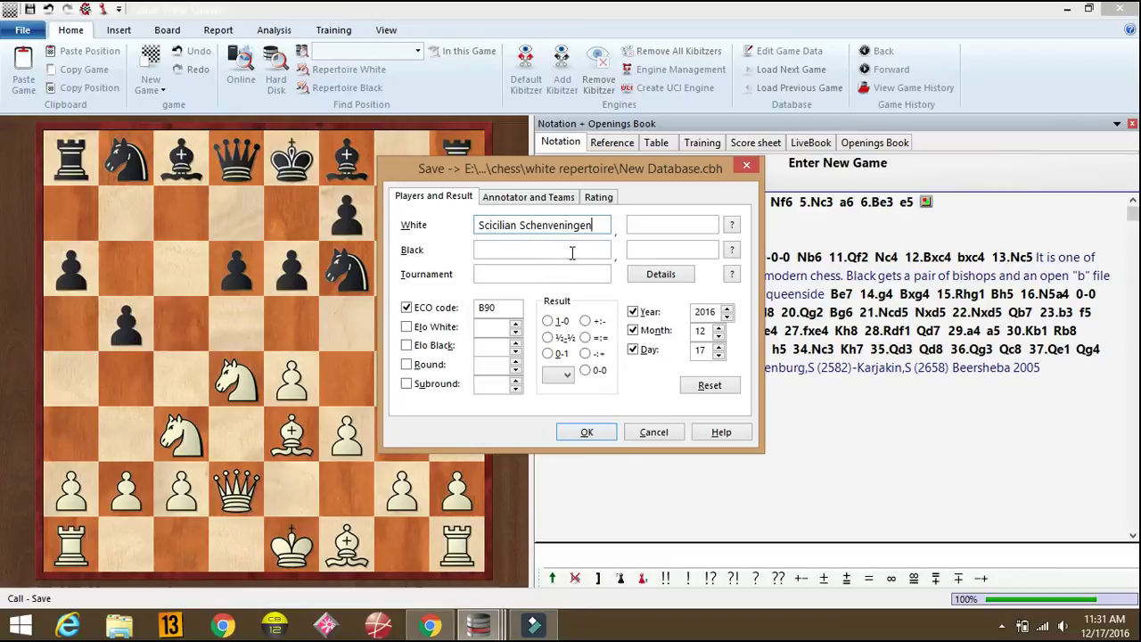
click(587, 434)
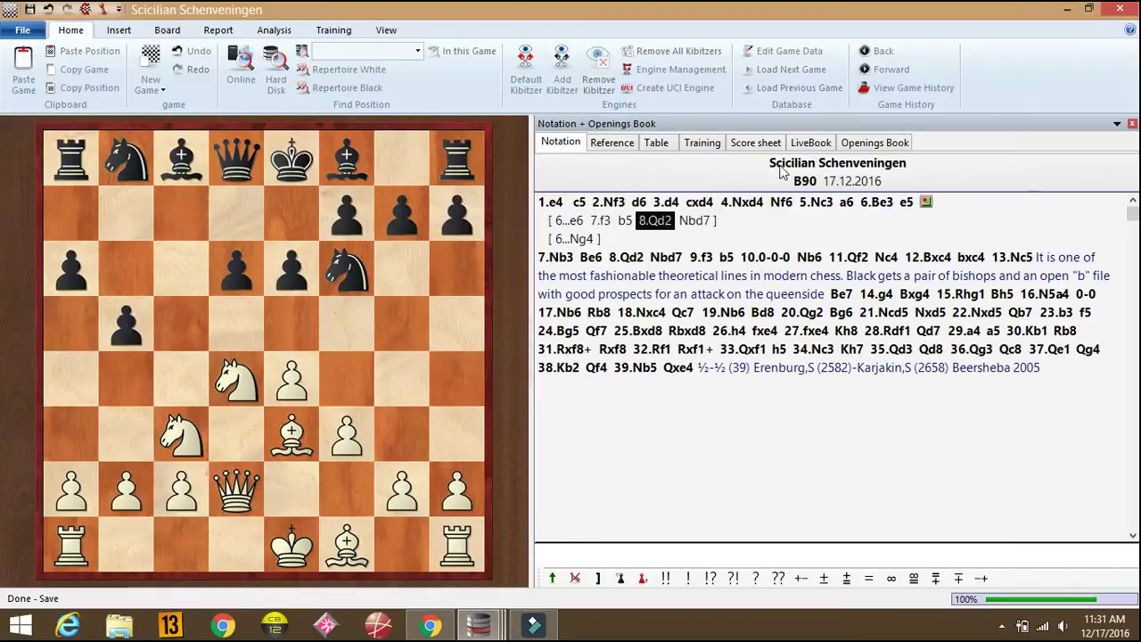
key(Escape)
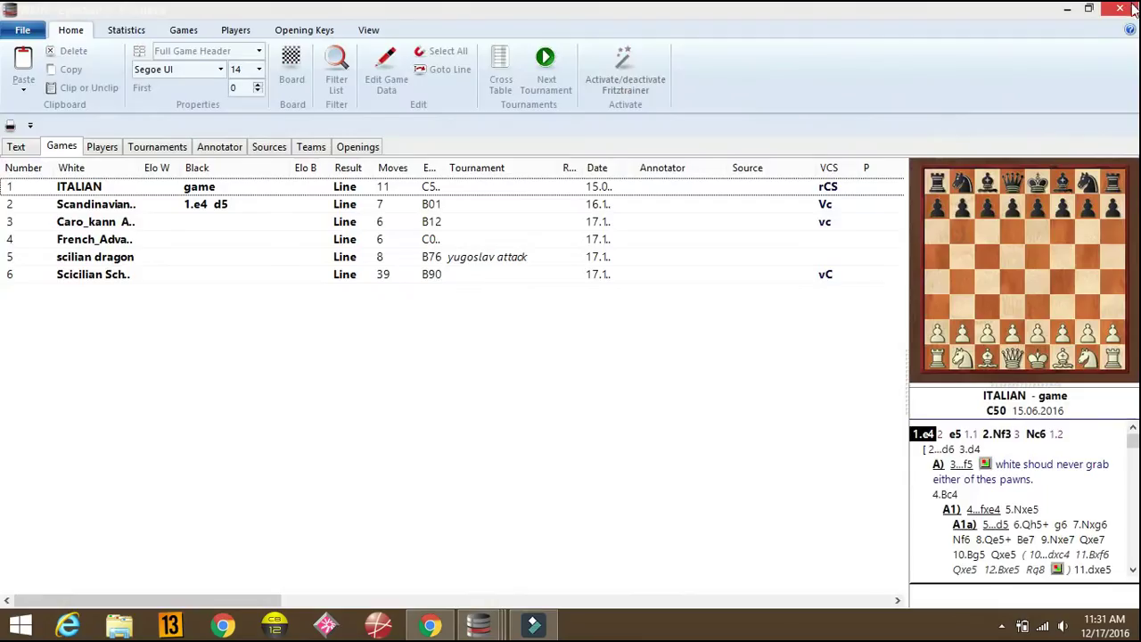
Open the saved Scicilian Schenveningen entry to check its notation, and close it along with the White repertoire list.
click(134, 277)
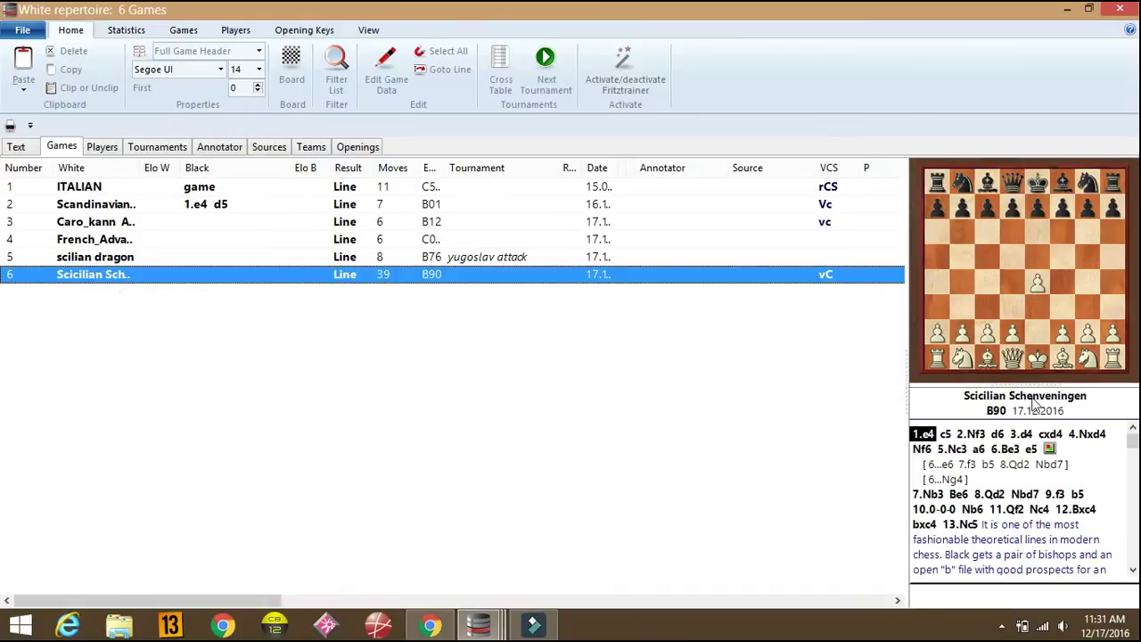
double_click(362, 272)
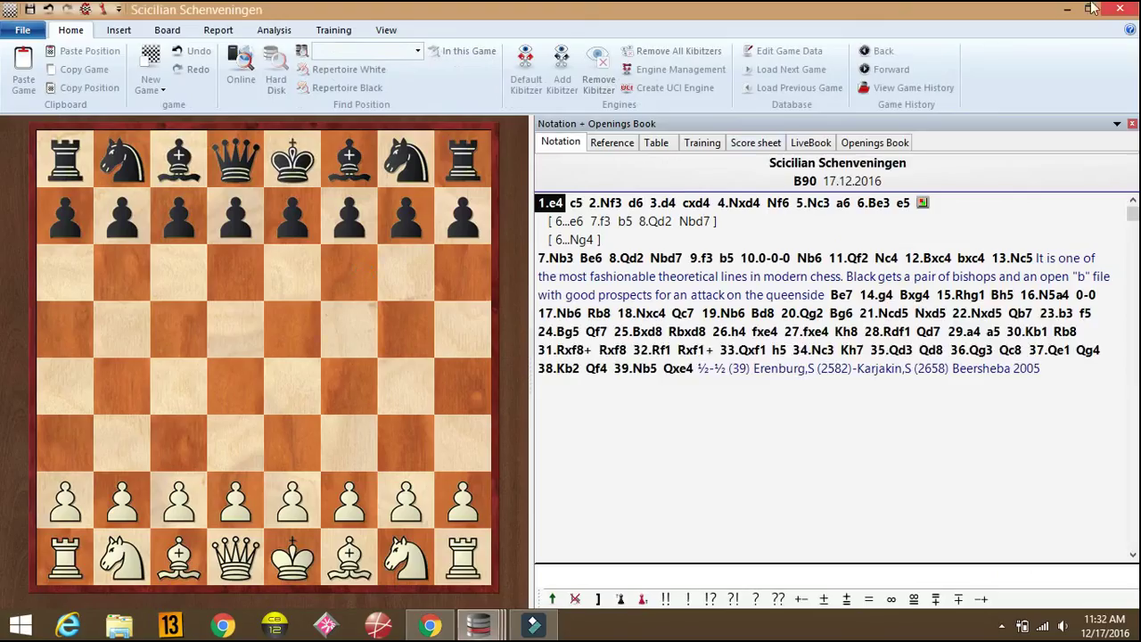
click(1121, 9)
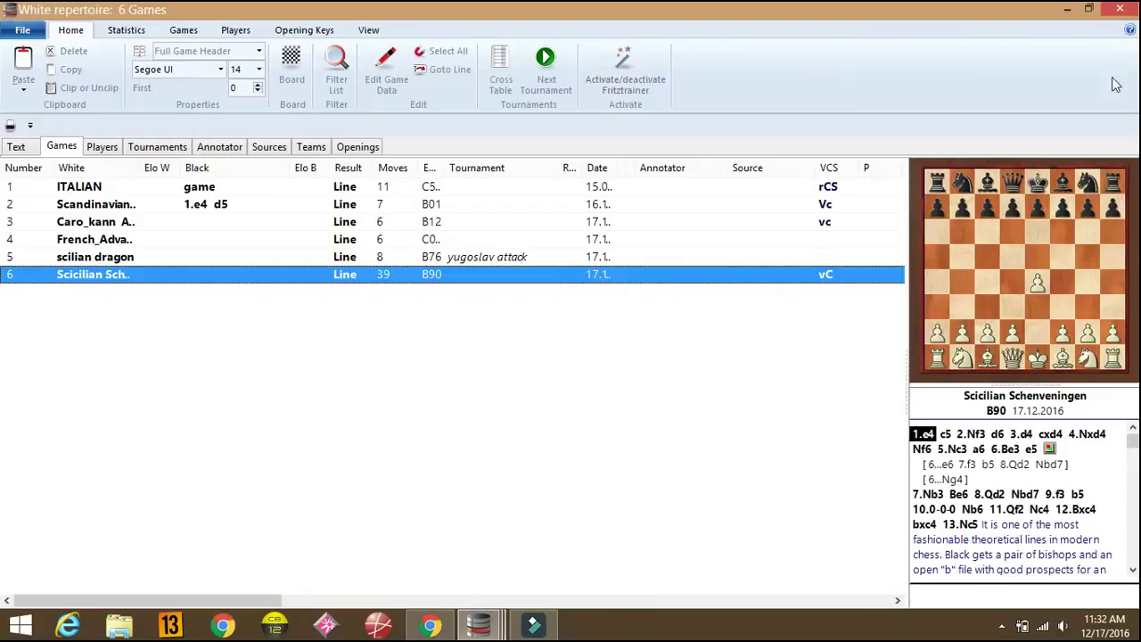
click(1120, 9)
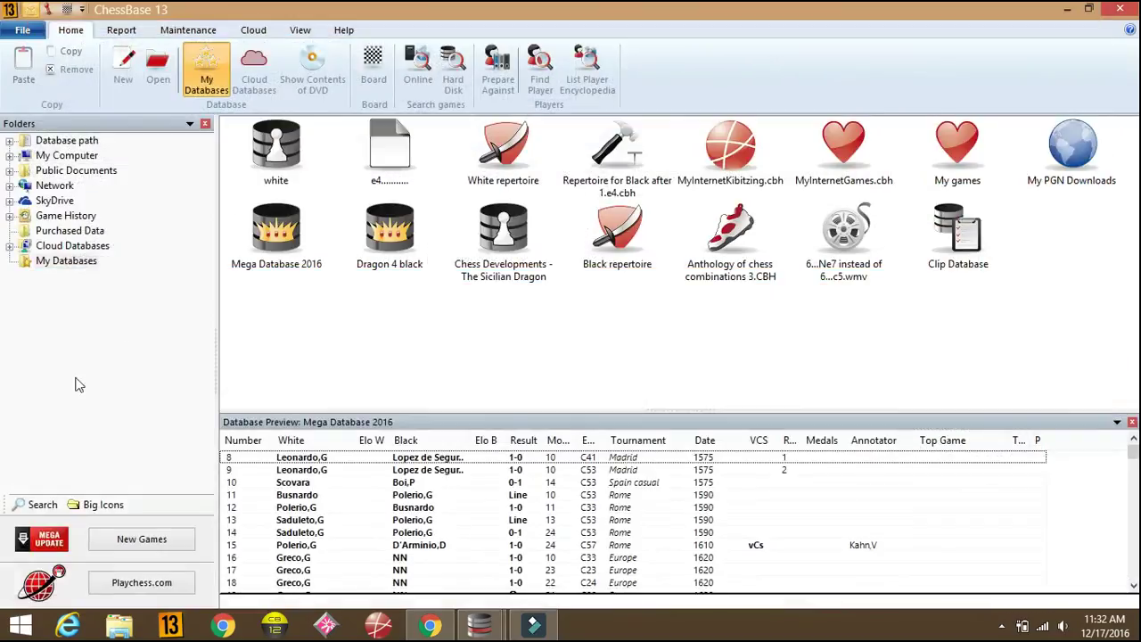
Open the MyInternetGames database, sort its games by date with the newest first, and open the top game.
double_click(866, 183)
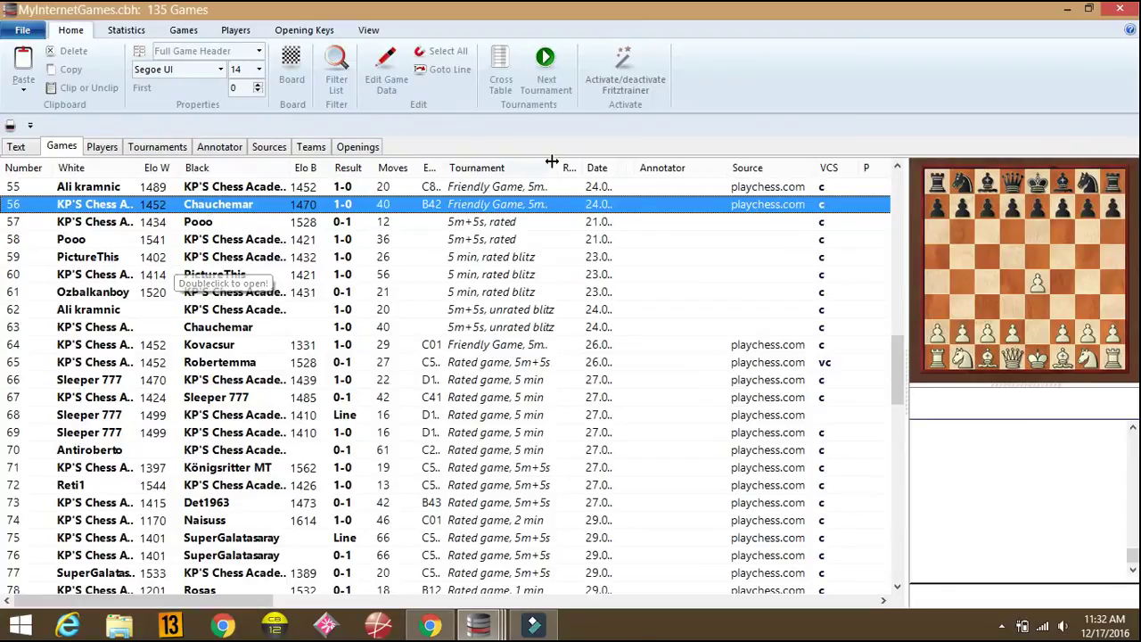
click(597, 168)
click(597, 168)
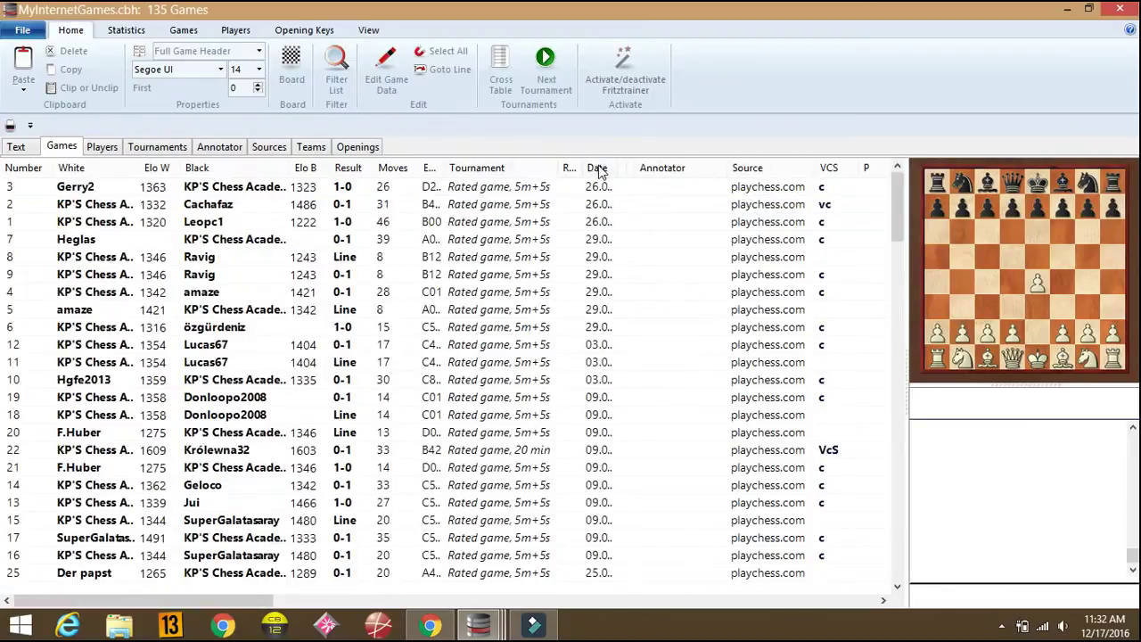
click(599, 169)
double_click(230, 189)
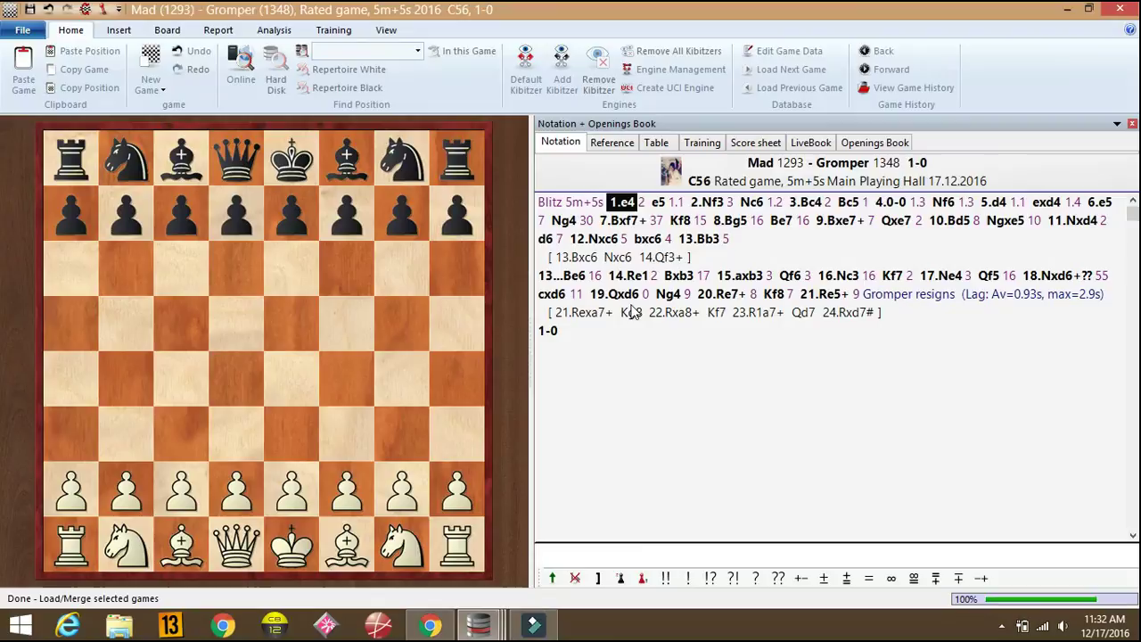
Play through the opened internet game from the first move to 6.e5.
key(Right)
key(Right)
key(Right)
key(Right)
key(Right)
key(Right)
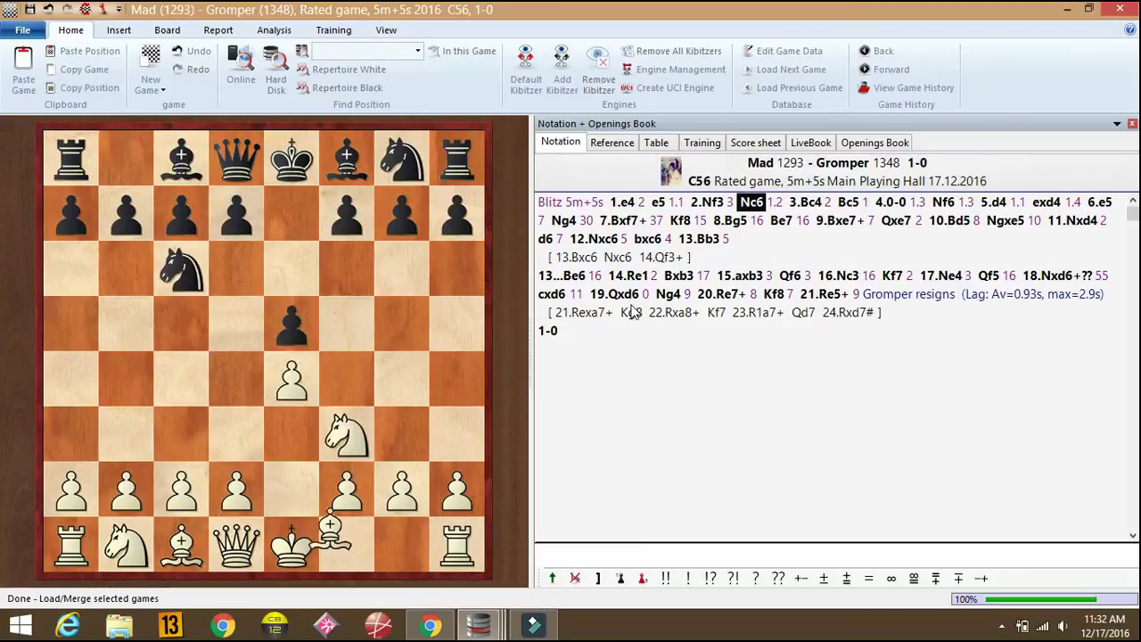
key(Right)
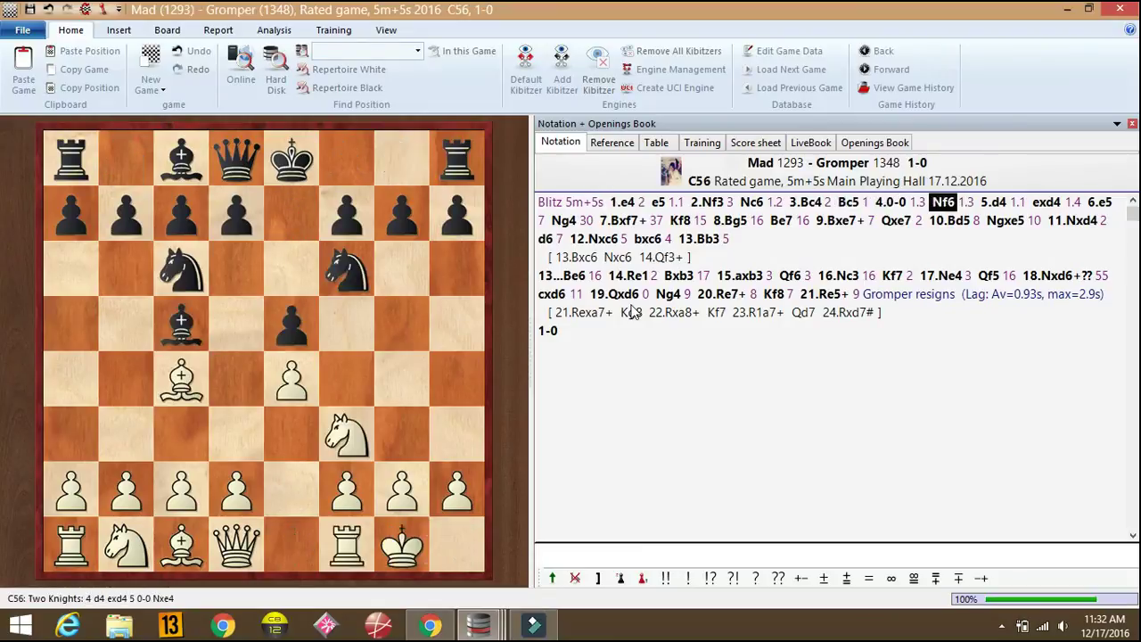
key(Right)
key(Right)
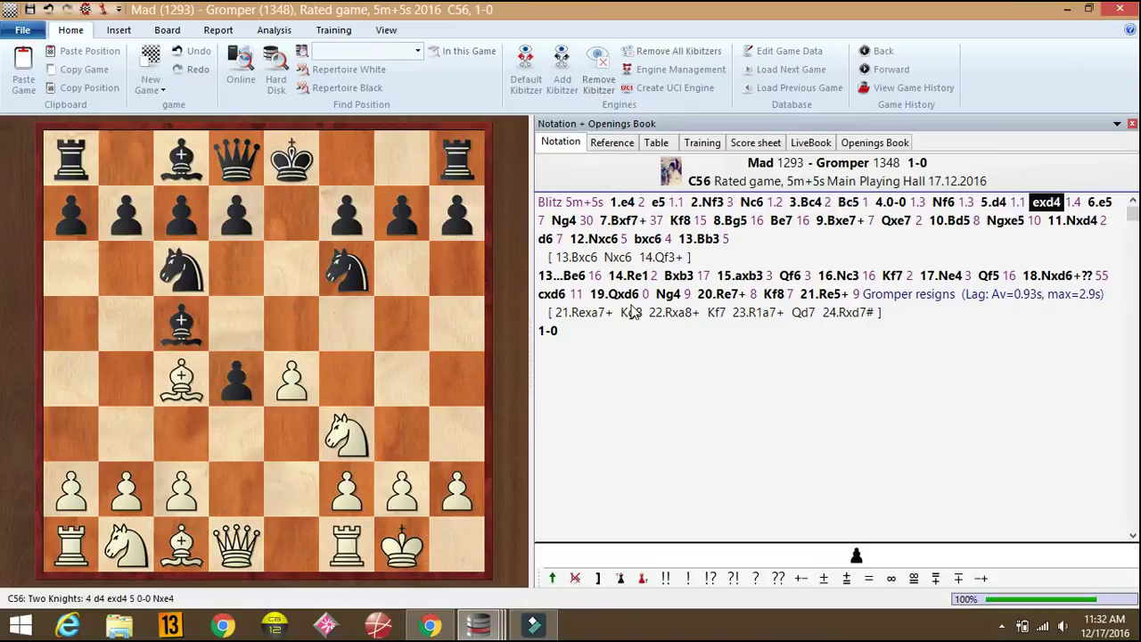
key(Right)
key(Left)
key(Right)
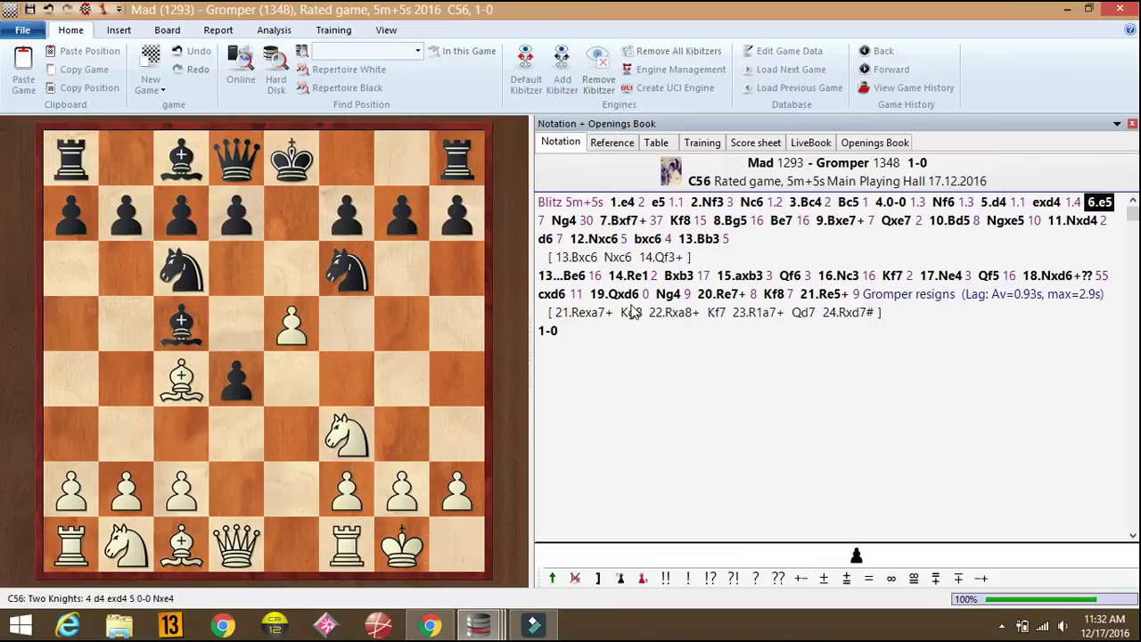
Search the White repertoire for the position after 6.e5 and open the matching ITALIAN game line.
click(356, 71)
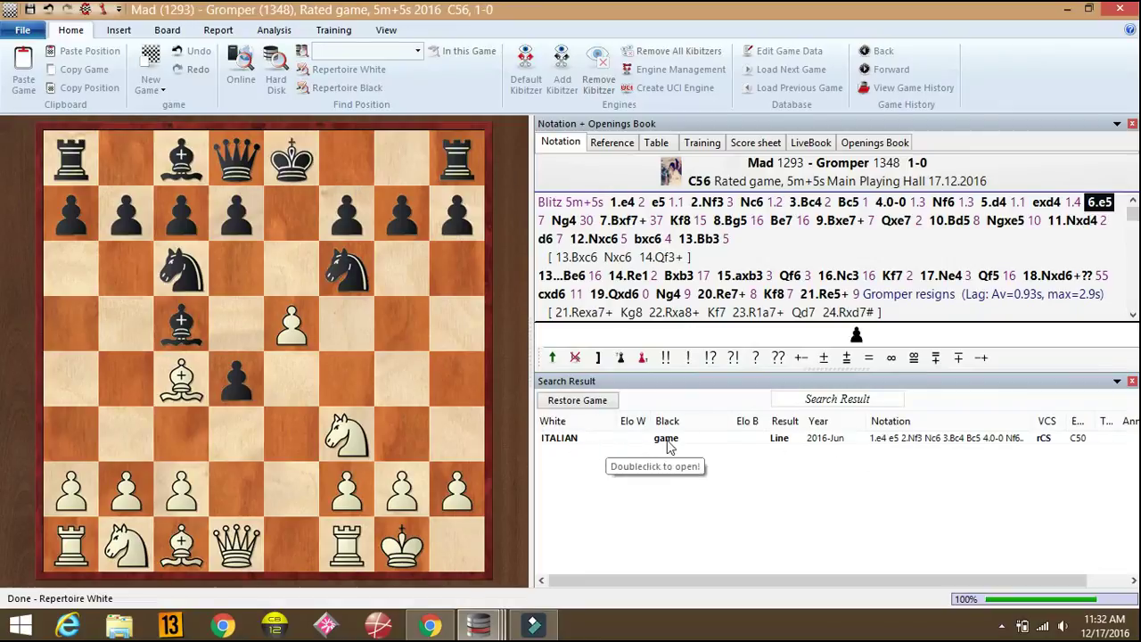
key(Right)
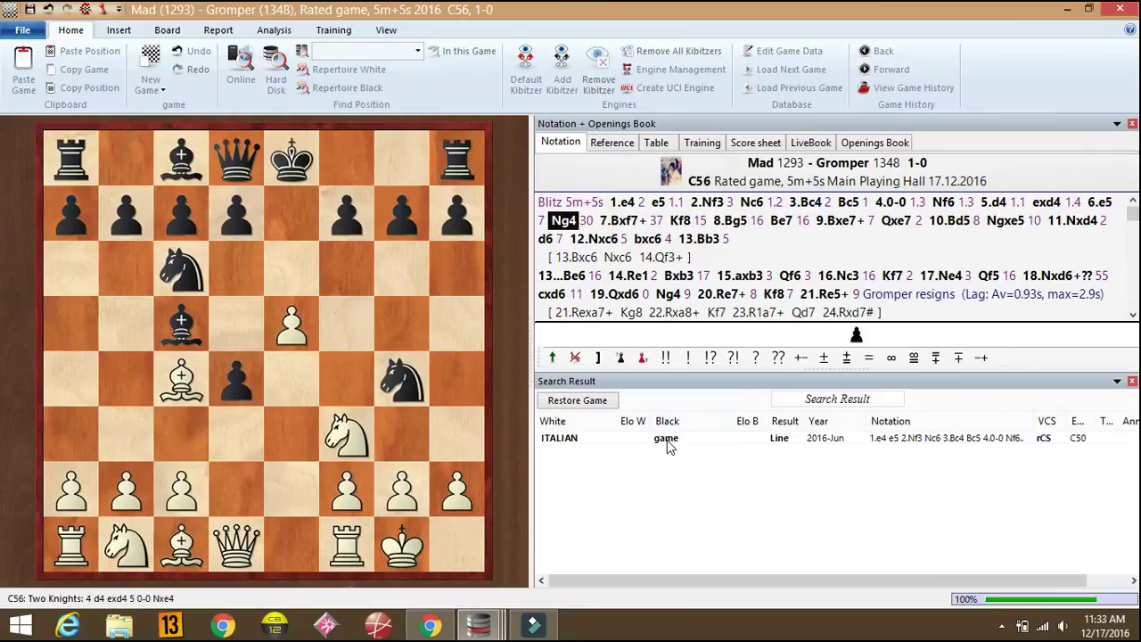
double_click(667, 445)
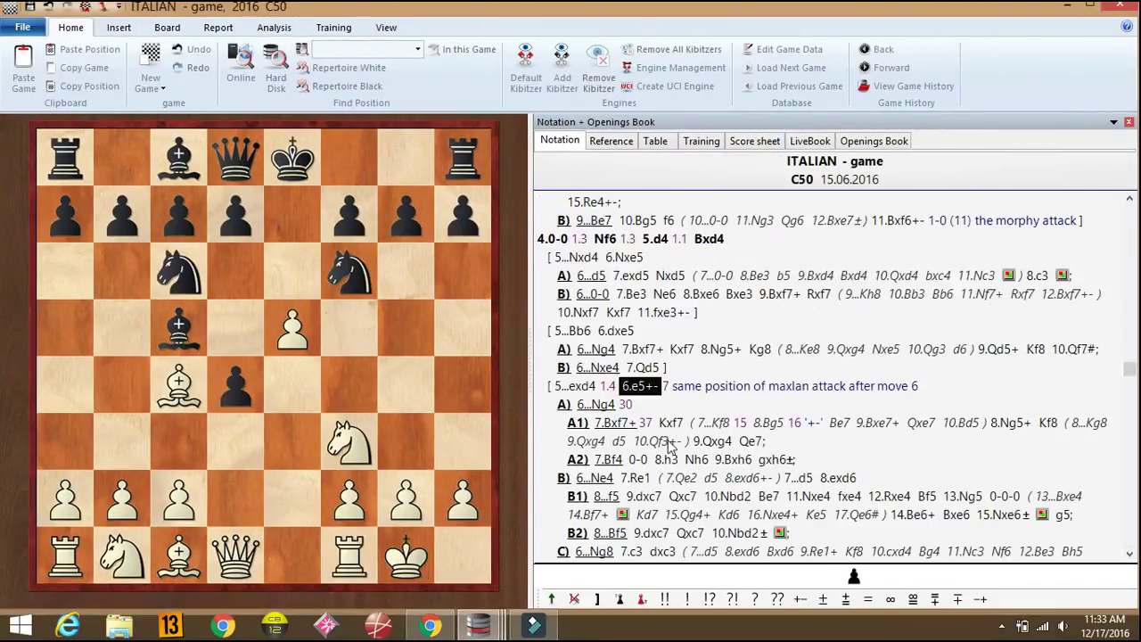
Follow the repertoire line's 6...Ng4 variation and continue with its 7.Bxf7+ branch.
key(Right)
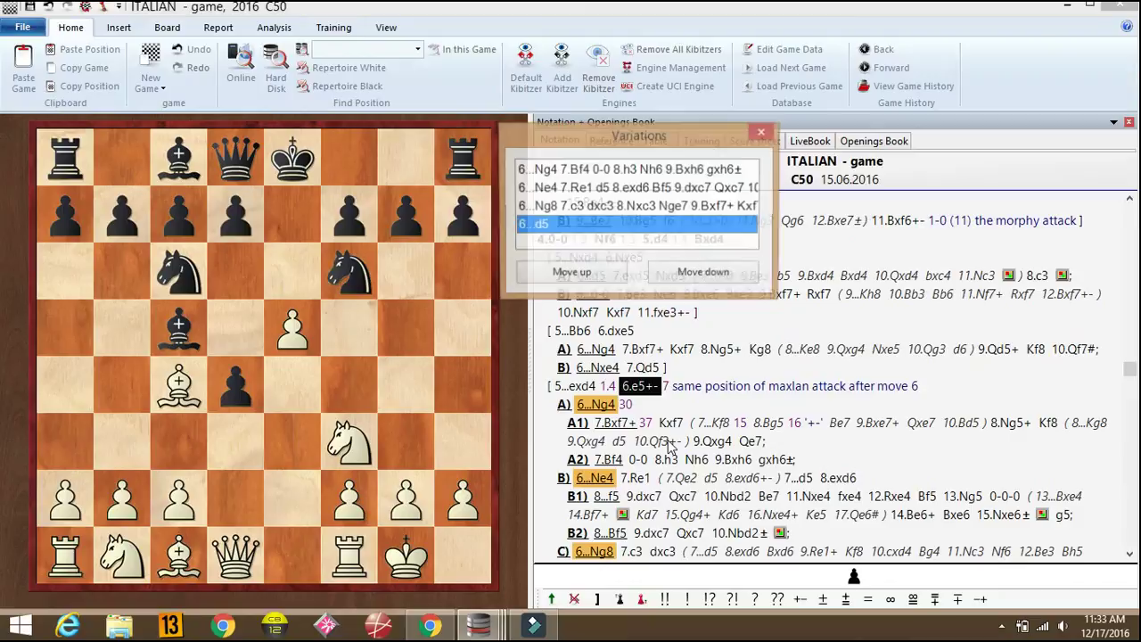
key(Up)
key(Up)
key(Up)
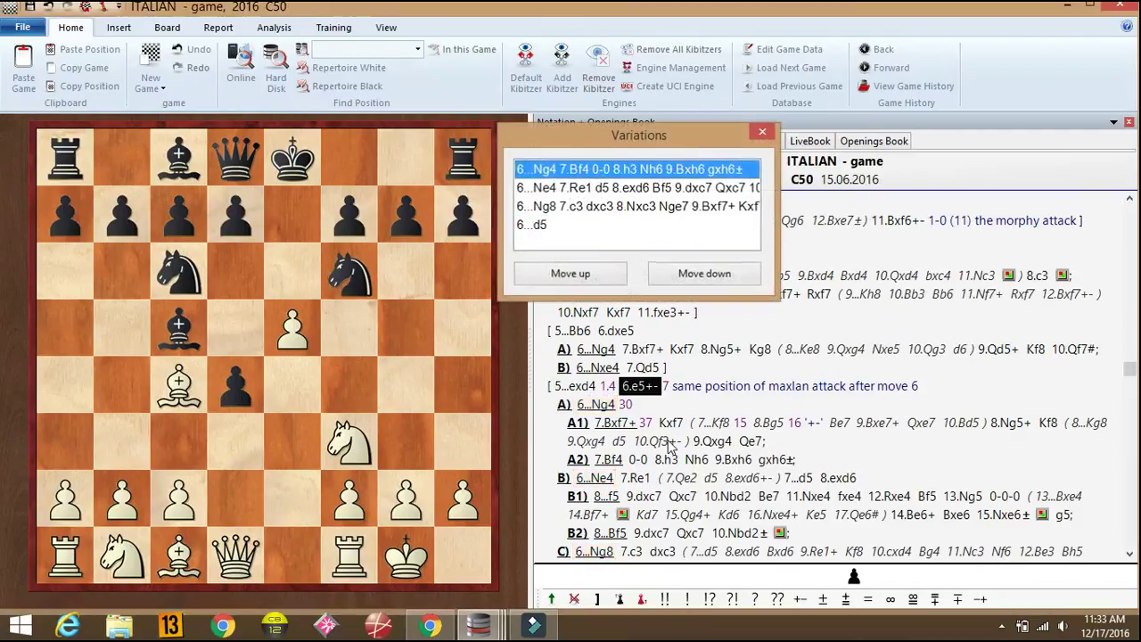
key(Return)
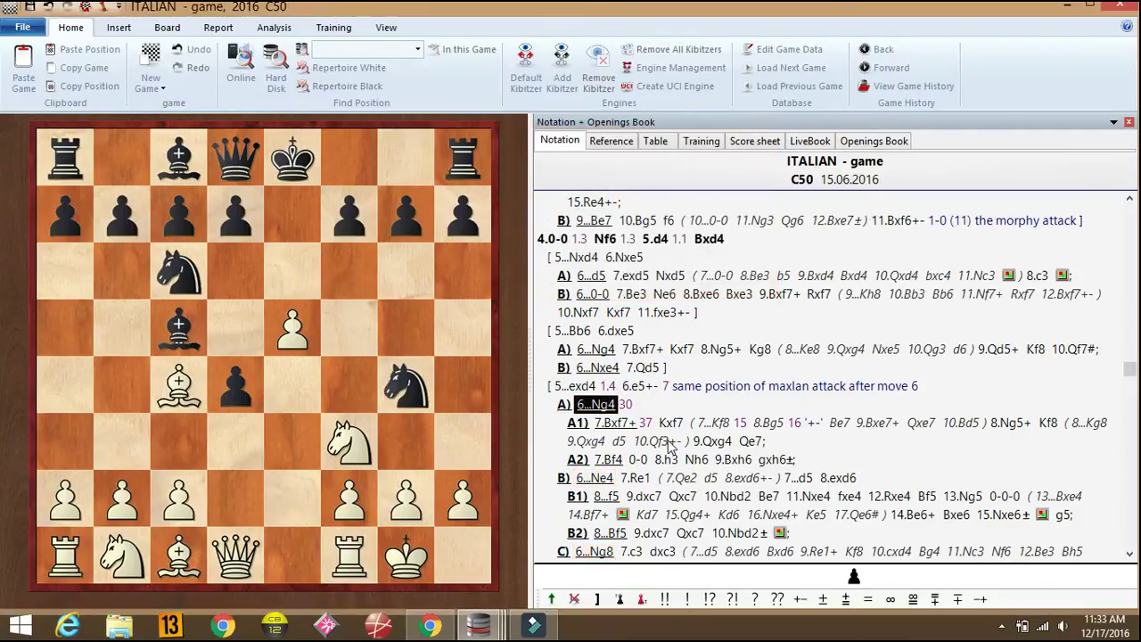
key(Right)
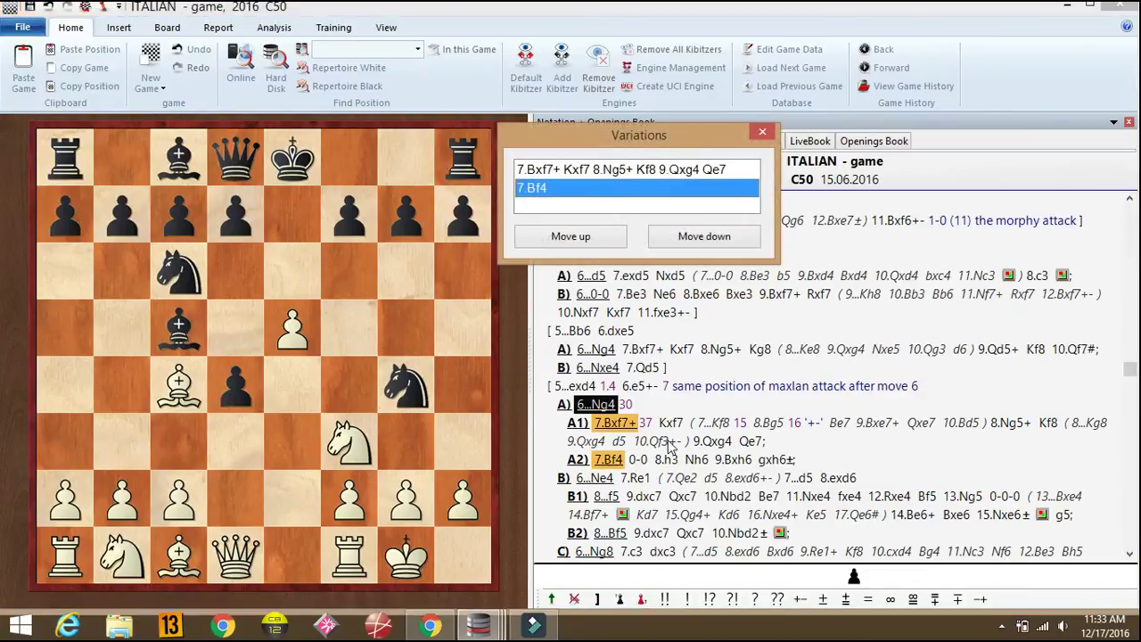
key(Up)
key(Return)
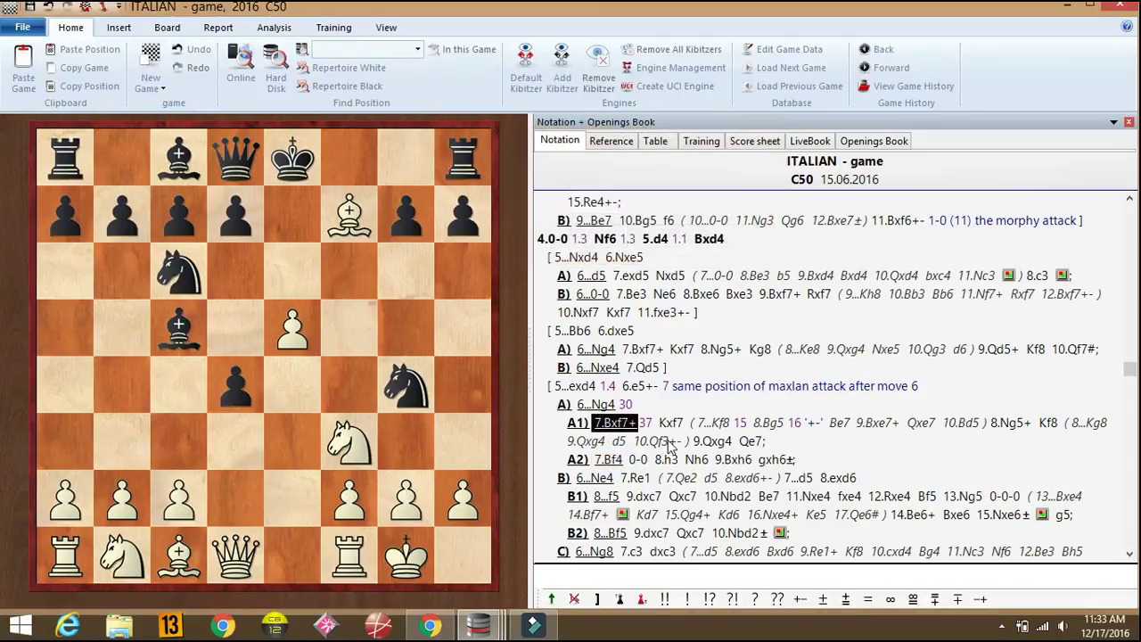
Play through the branch 7...Kxf7 8.Ng5+ Kf8 9.Qxg4 in the Italian line.
key(Right)
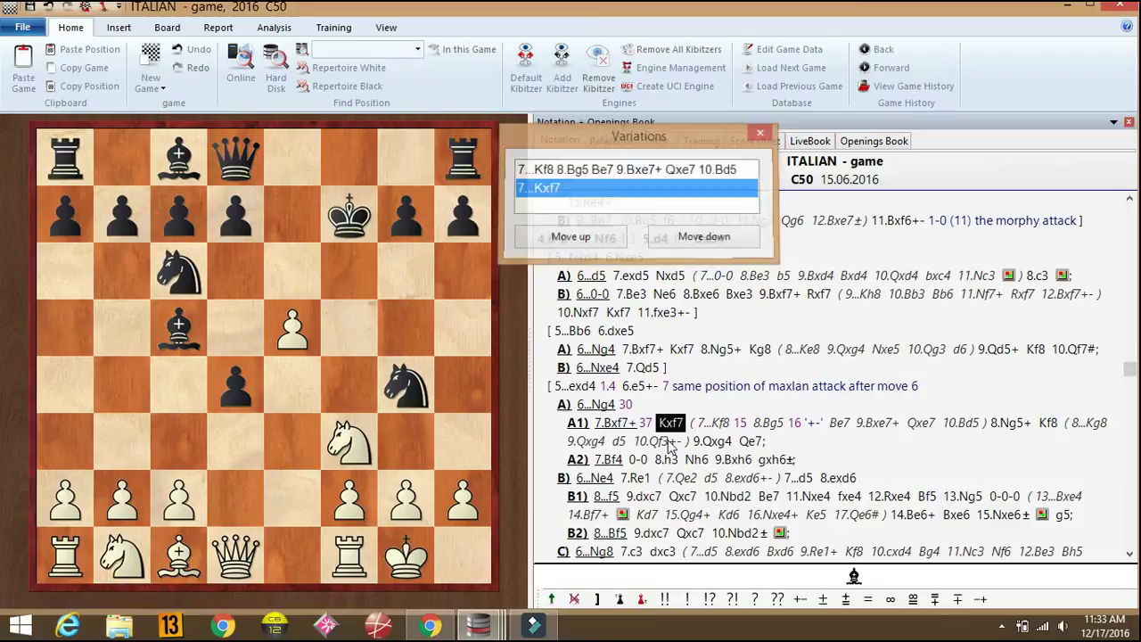
key(Return)
key(Right)
key(Right)
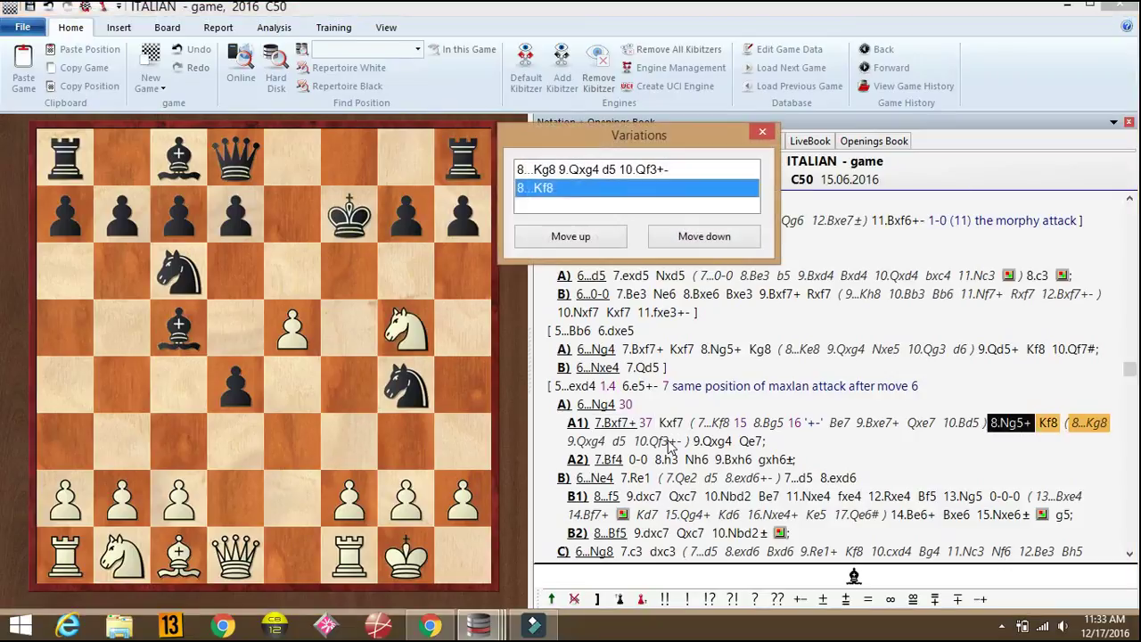
key(Return)
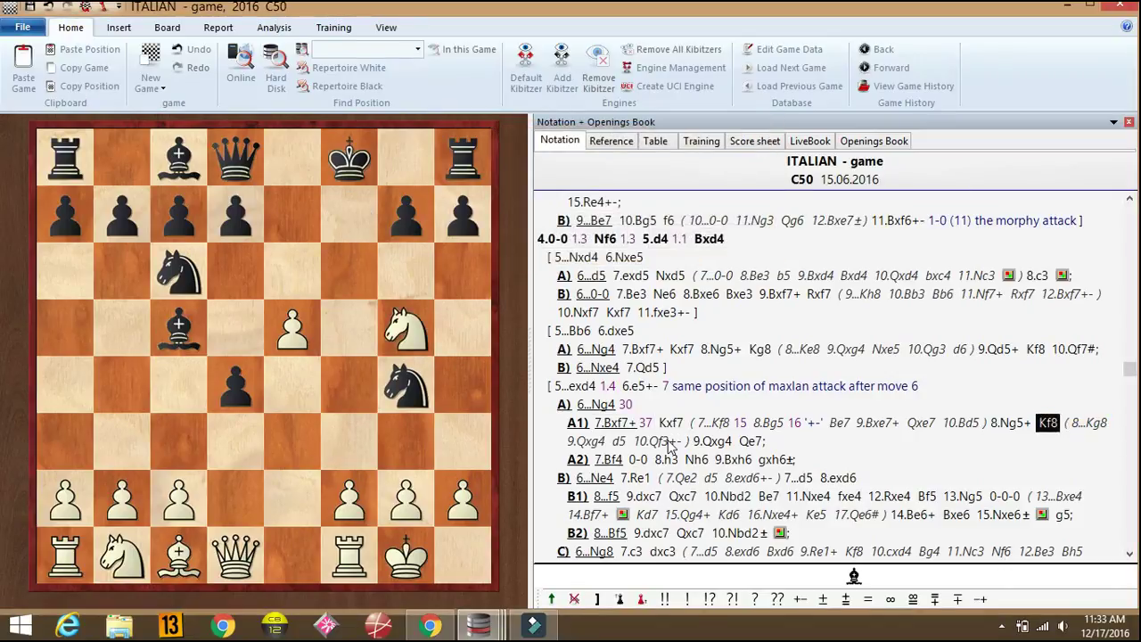
key(Right)
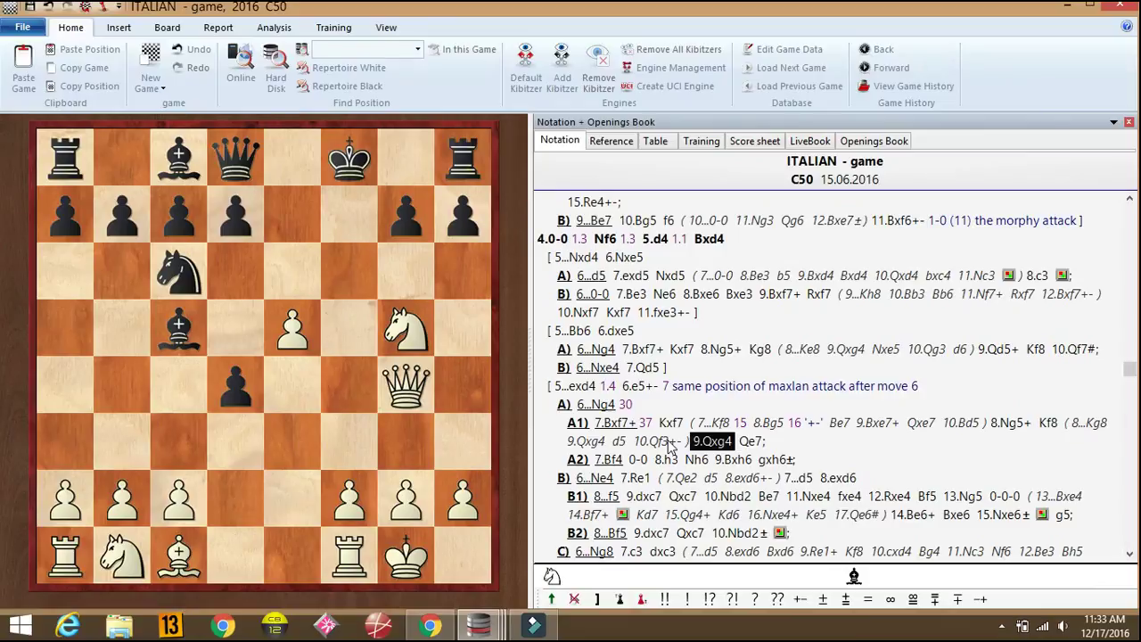
Go back to 7.Bxf7+ and play through the sideline 7...Kf8 8.Bg5 Be7 9.Bxe7+ Qxe7 10.Bd5.
key(Left)
key(Left)
key(Left)
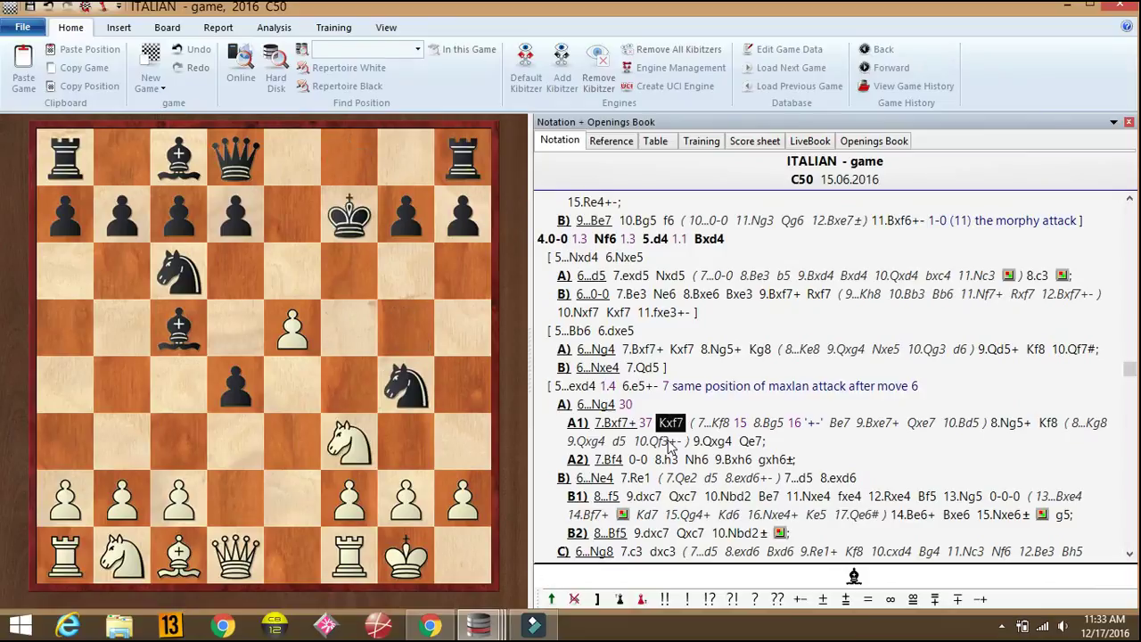
key(Right)
key(Left)
key(Left)
key(Right)
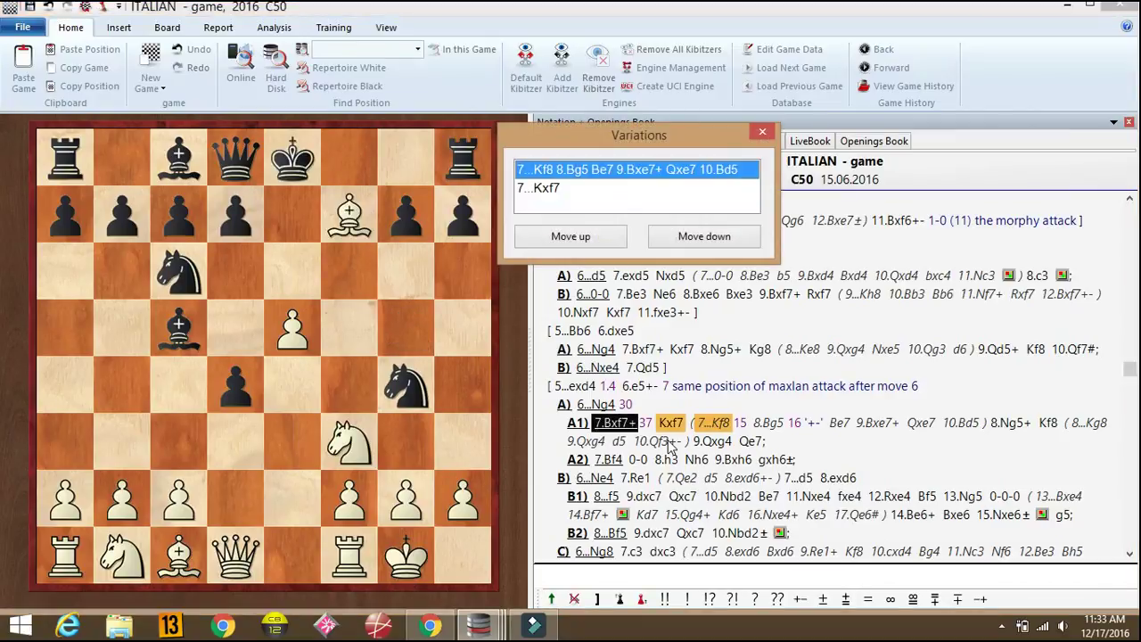
key(Return)
key(Right)
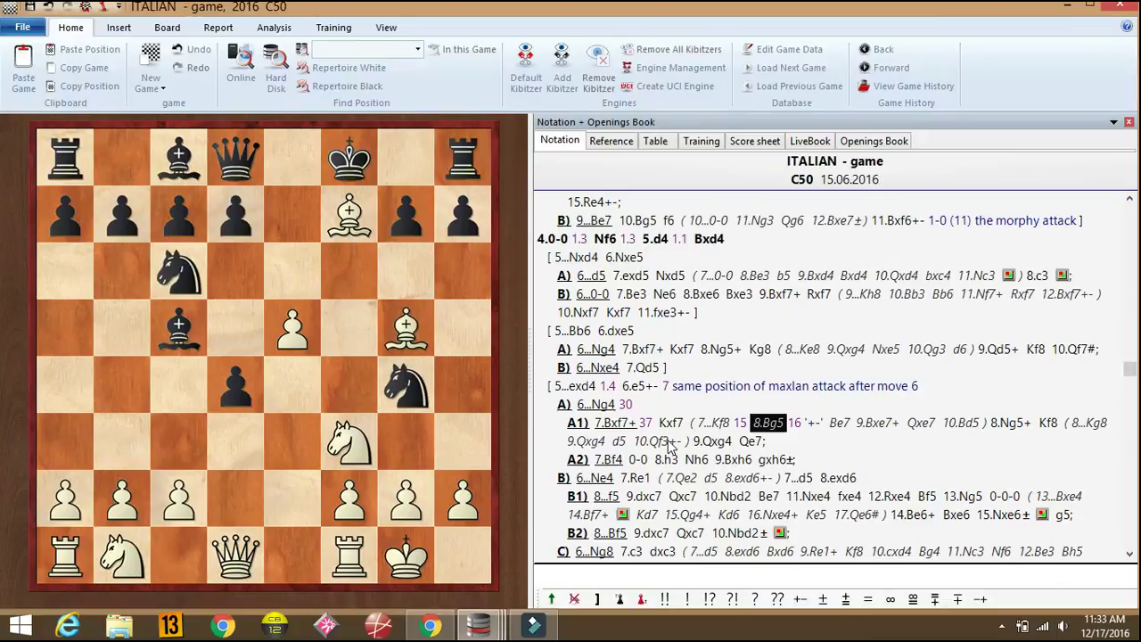
key(Right)
key(Right)
key(Right)
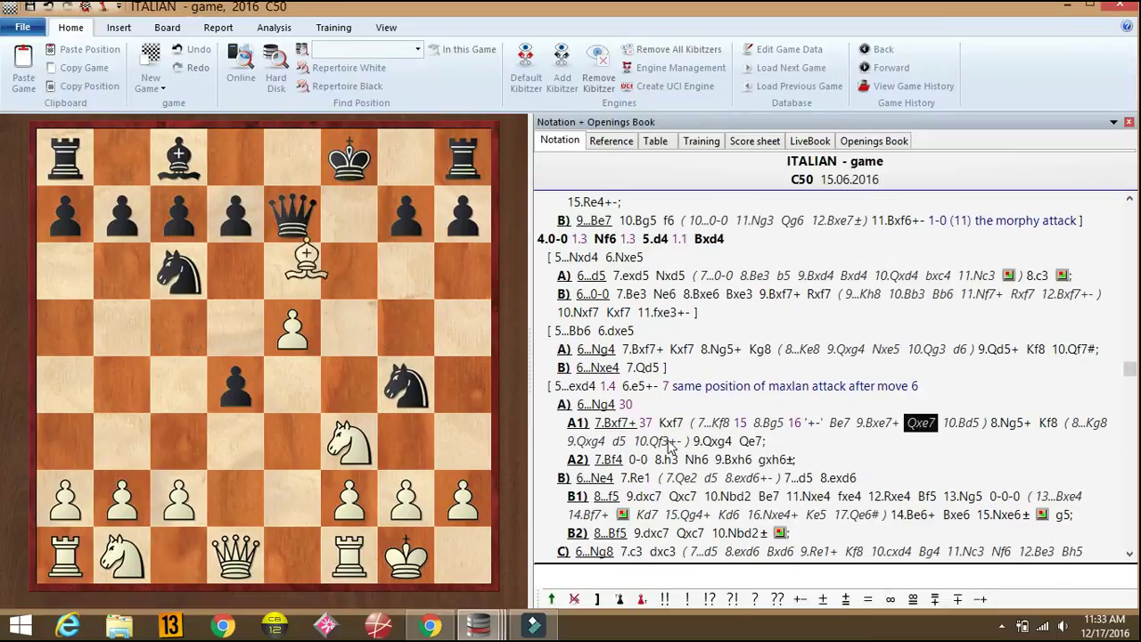
key(Right)
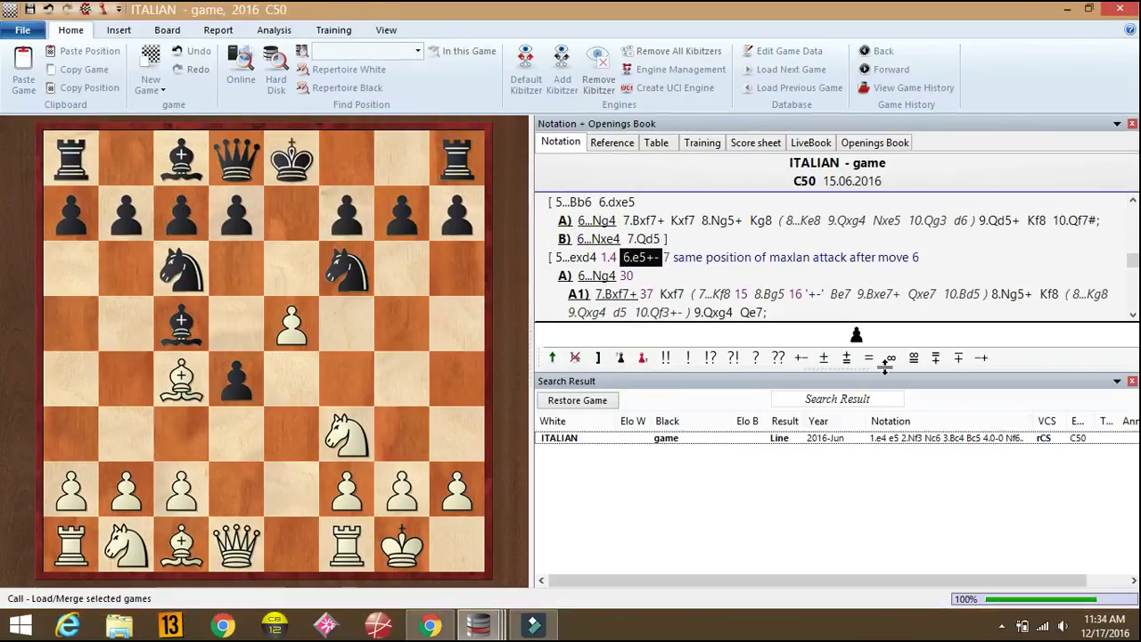
Close the board and games list windows, then view the MyInternetGames list again and close it.
click(1119, 8)
click(1120, 8)
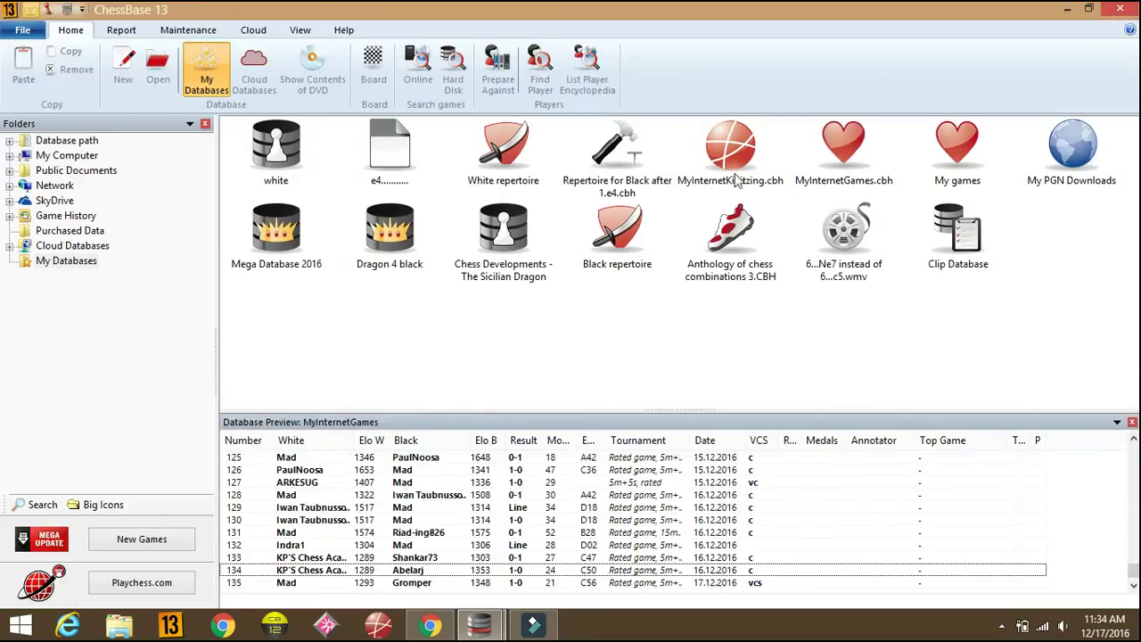
double_click(844, 156)
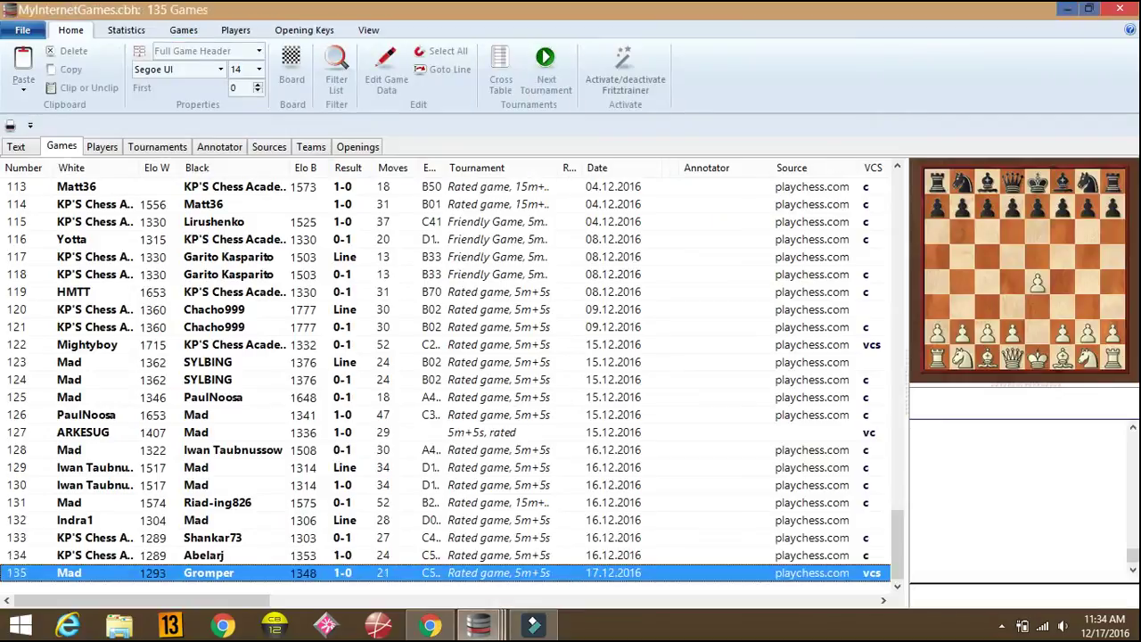
click(1119, 8)
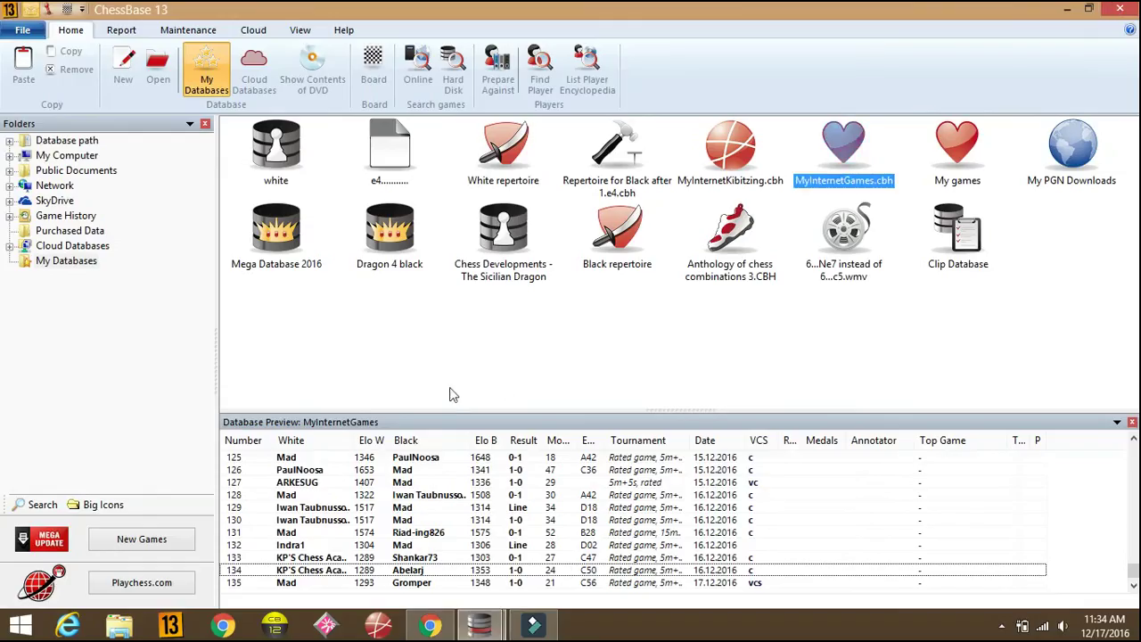
Open the Black repertoire database, view the notation of its Slav Defence line, and close both windows.
key(Left)
key(Left)
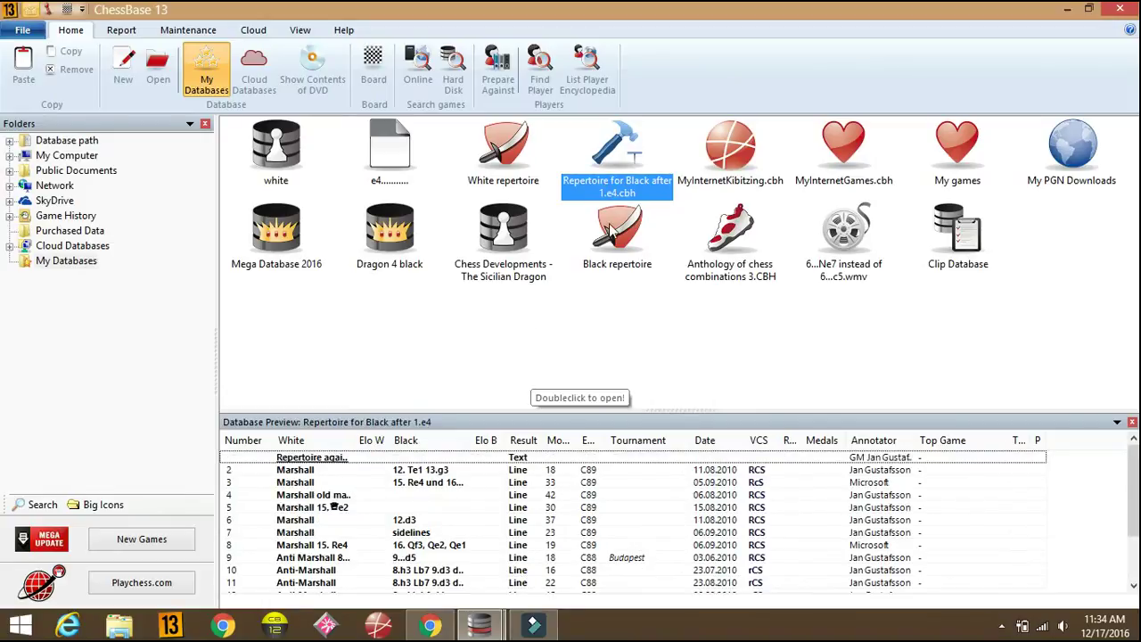
double_click(611, 230)
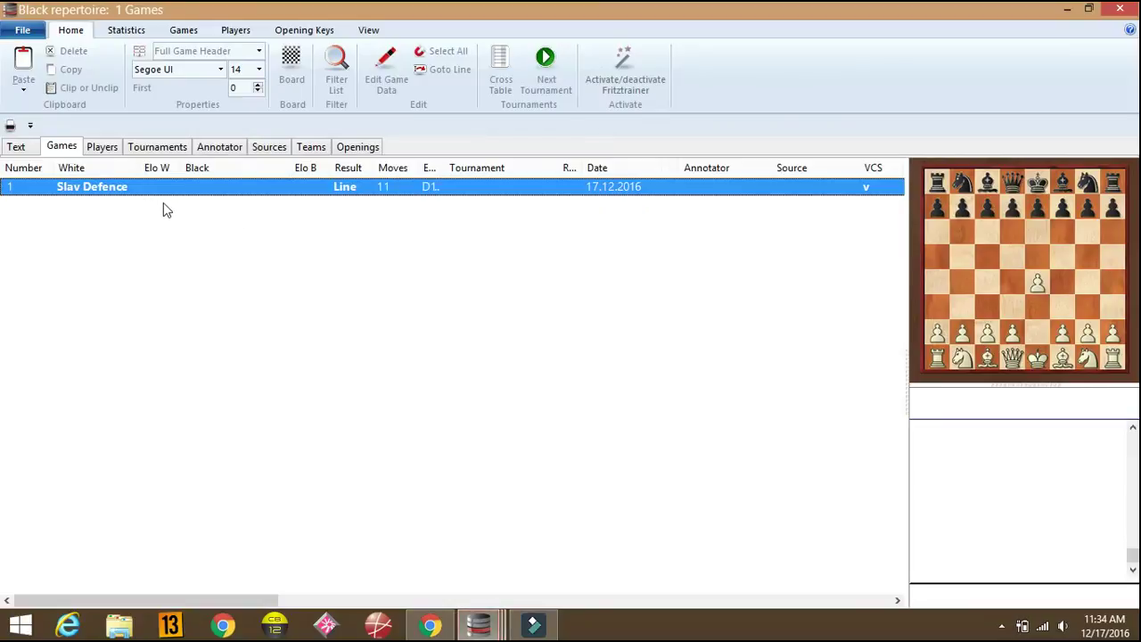
double_click(163, 189)
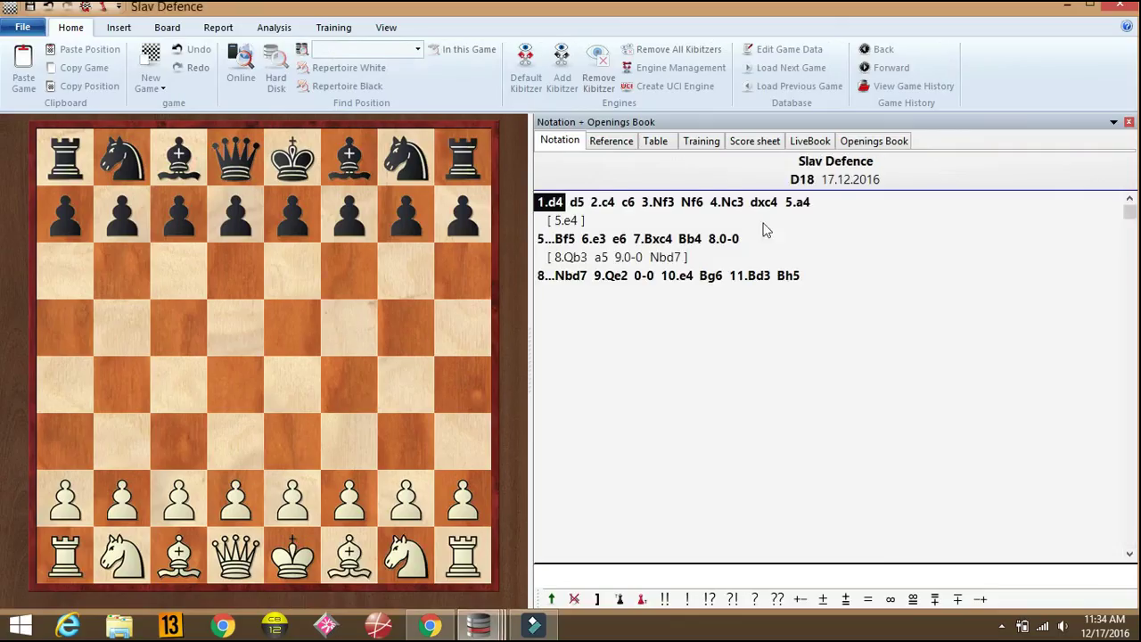
click(1121, 6)
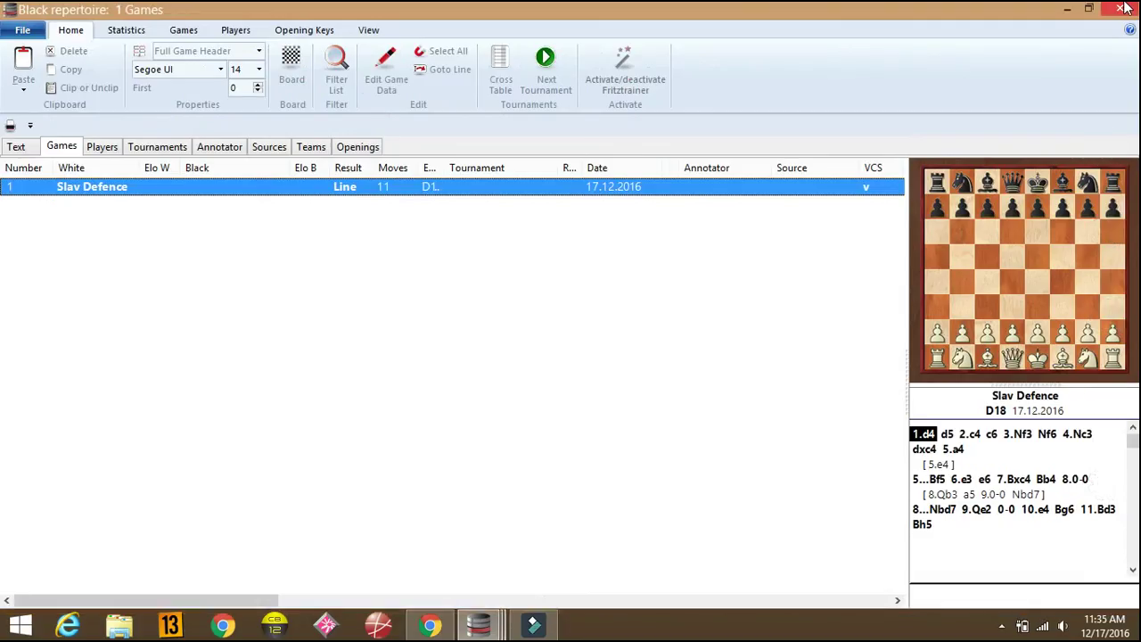
click(1122, 8)
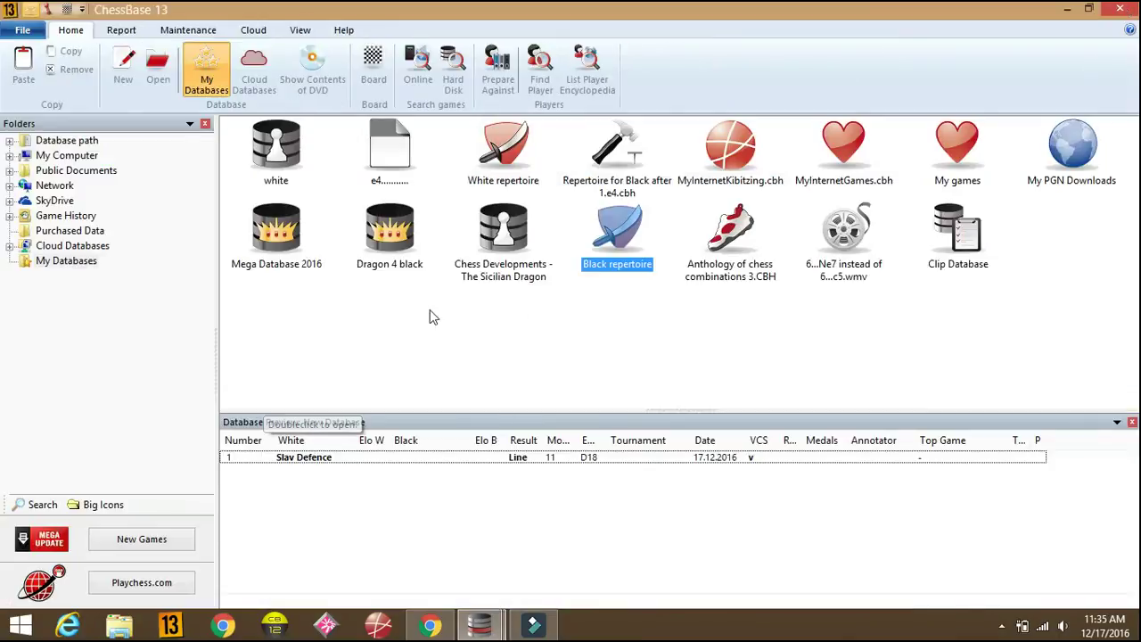